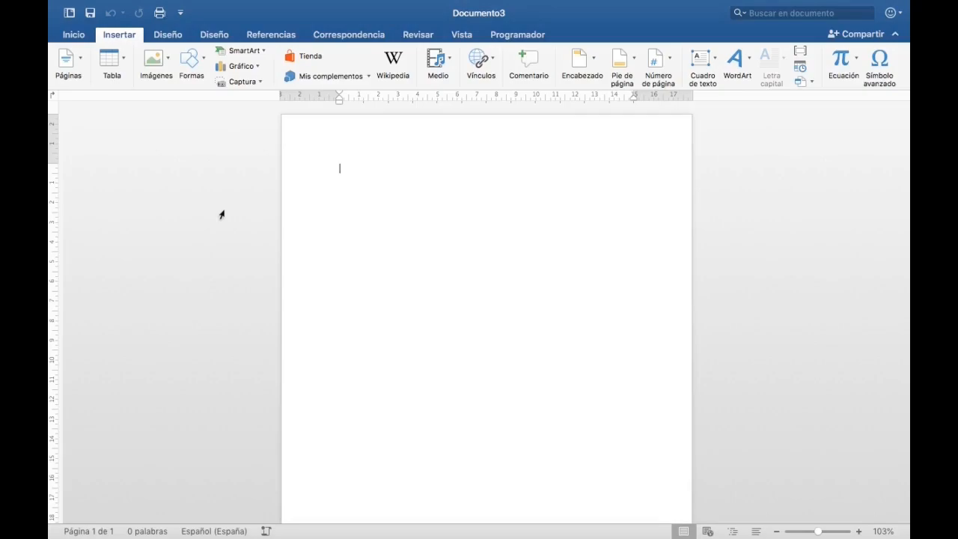
- Set the page orientation of the blank document to landscape (Horizontal)
left_click(217, 35)
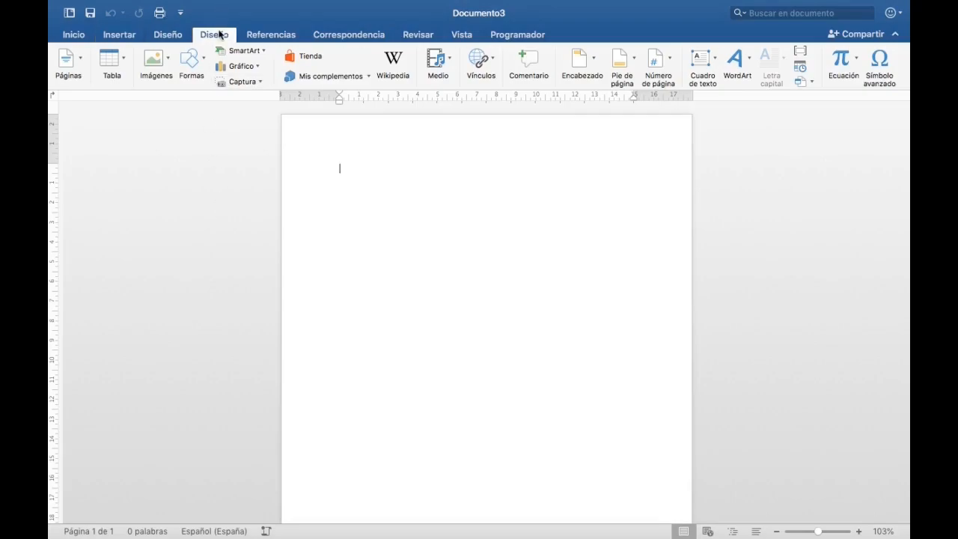
left_click(112, 60)
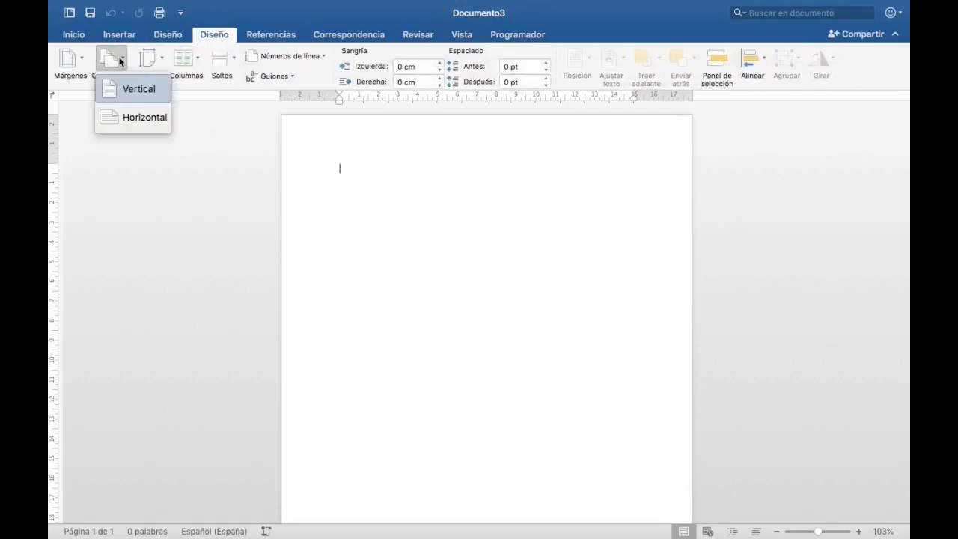
left_click(129, 119)
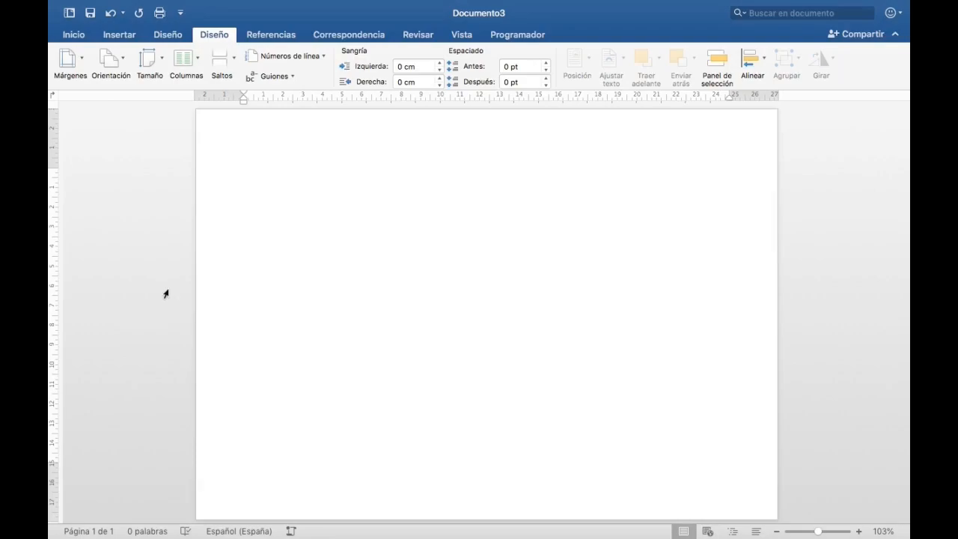
- Draw a chevron block arrow about 6.4 cm wide and 2 cm high and place it near the page's upper-left margin
left_click(124, 35)
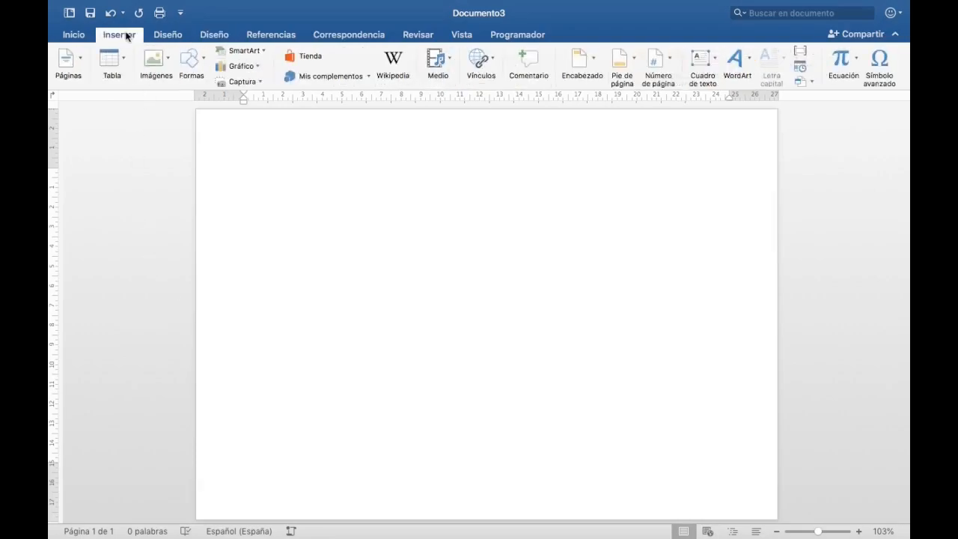
left_click(195, 57)
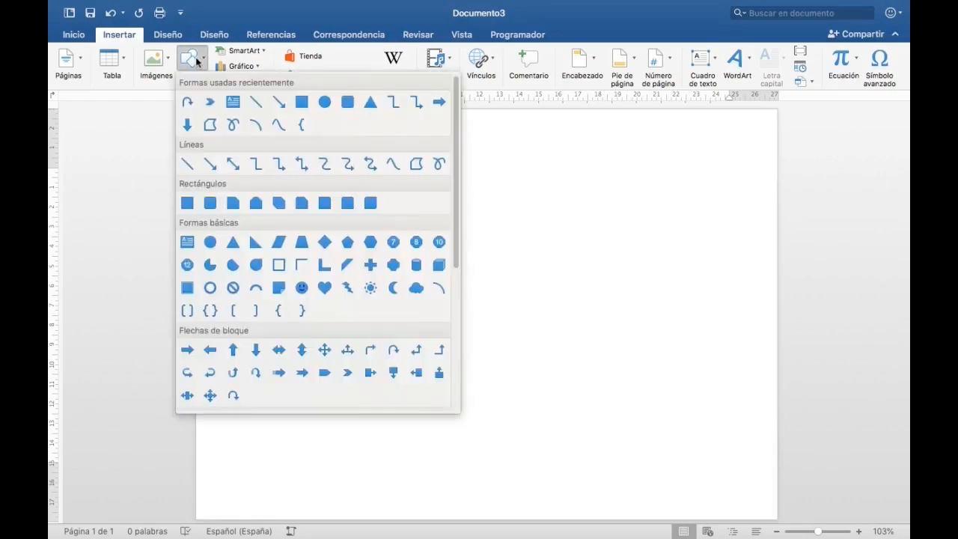
scroll(289, 209, "down", 2)
scroll(289, 208, "down", 3)
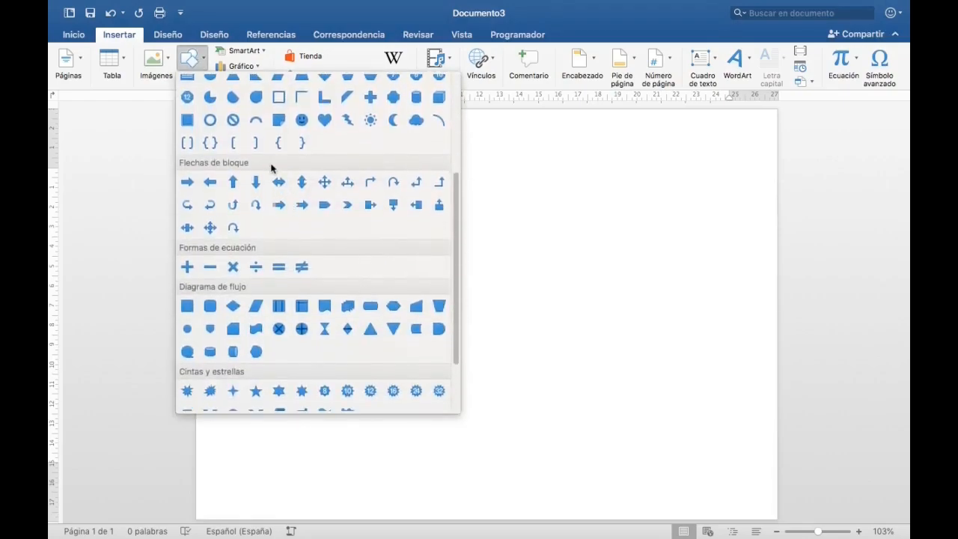
left_click(347, 204)
left_click_drag(347, 205, 472, 243)
left_click_drag(394, 230, 297, 215)
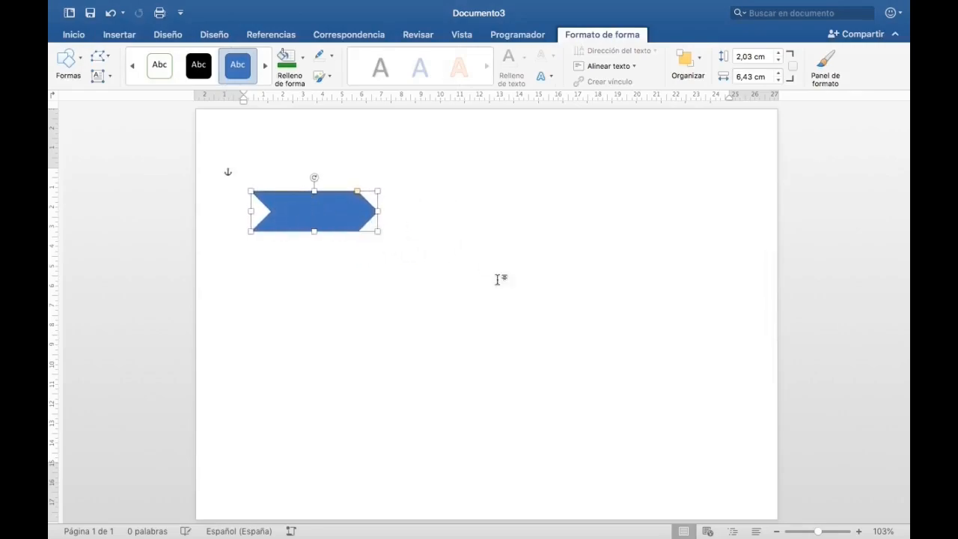
left_click(882, 531)
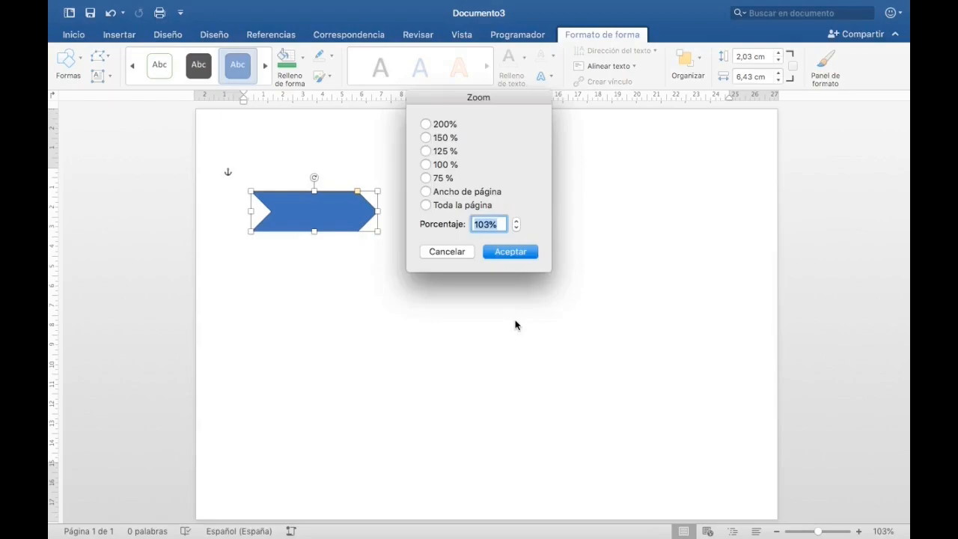
left_click(446, 252)
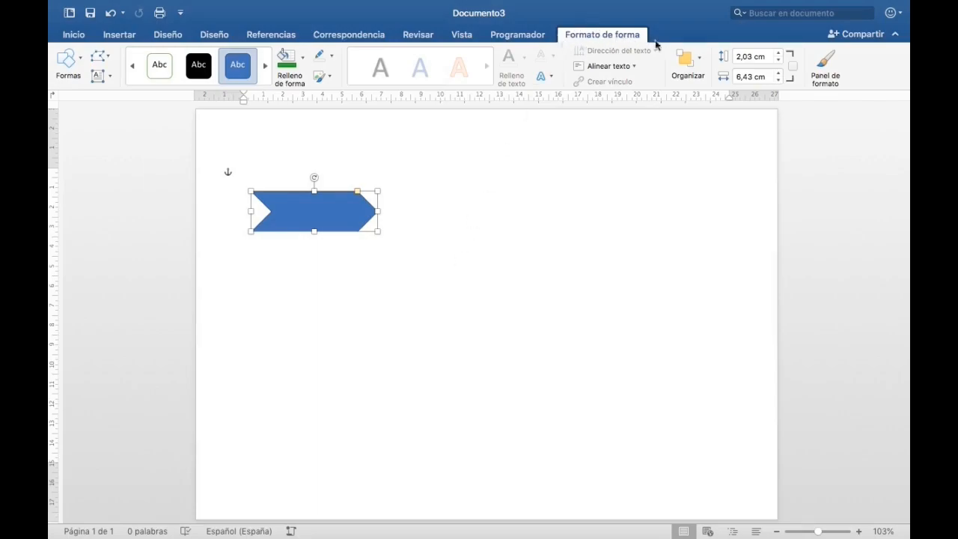
- Set the chevron's height to 1.7 cm and its width to 7.7 cm
left_click(750, 56)
type("1,70")
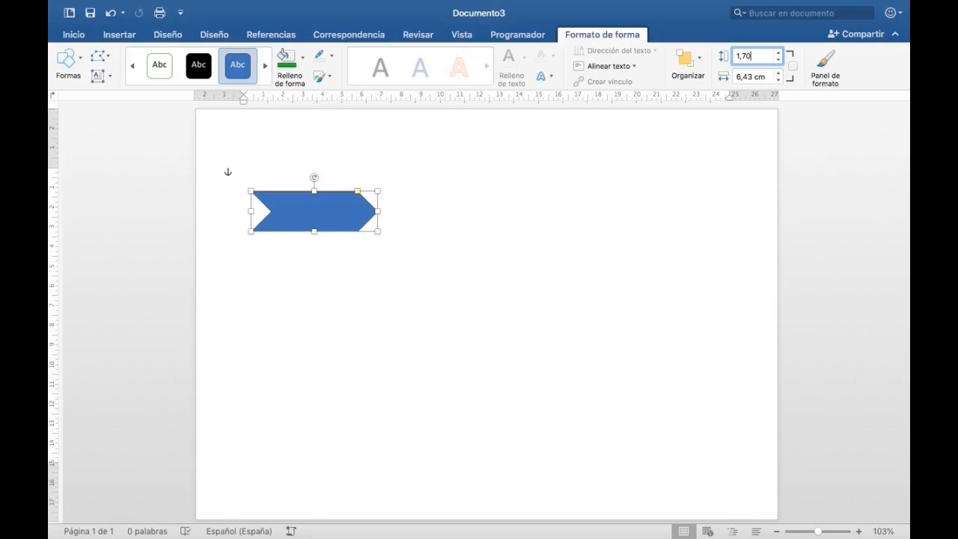
key("Tab")
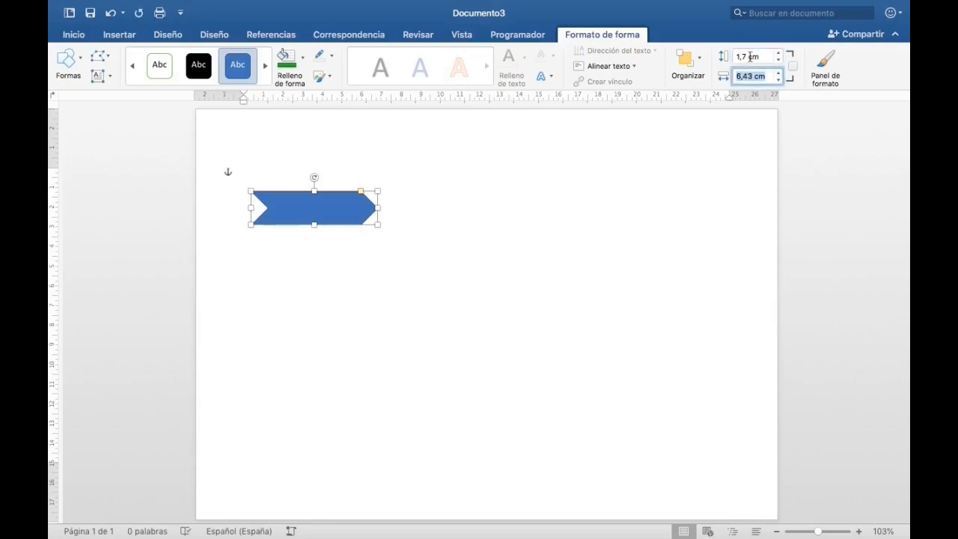
type("7,7")
key("Return")
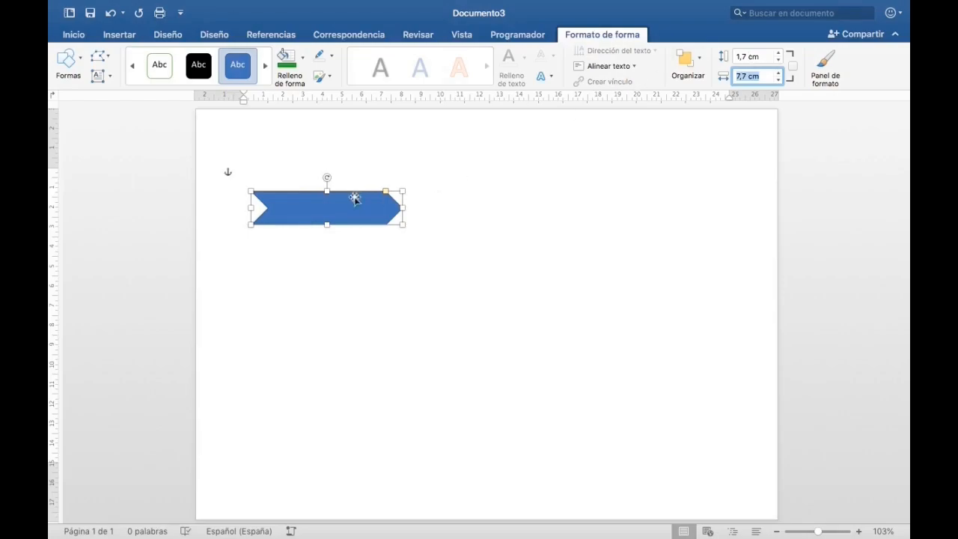
left_click_drag(311, 208, 312, 208)
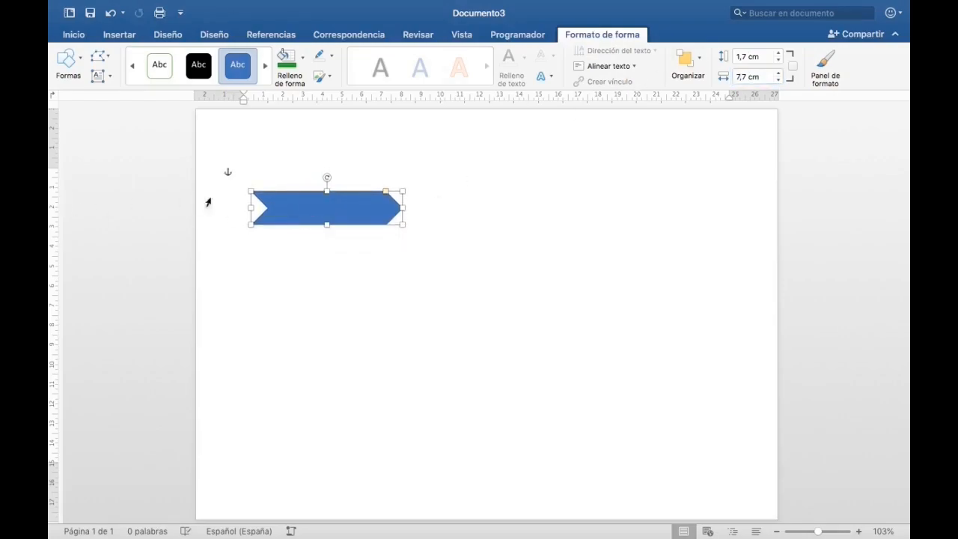
- Fill the chevron with the custom hex colour F7AF1E and give it a white outline
scroll(269, 196, "up", 1)
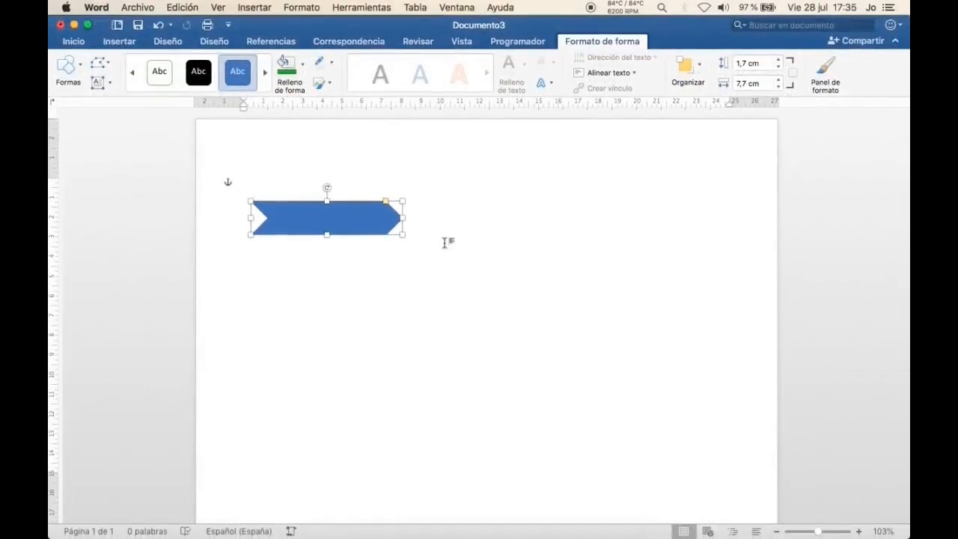
left_click(304, 69)
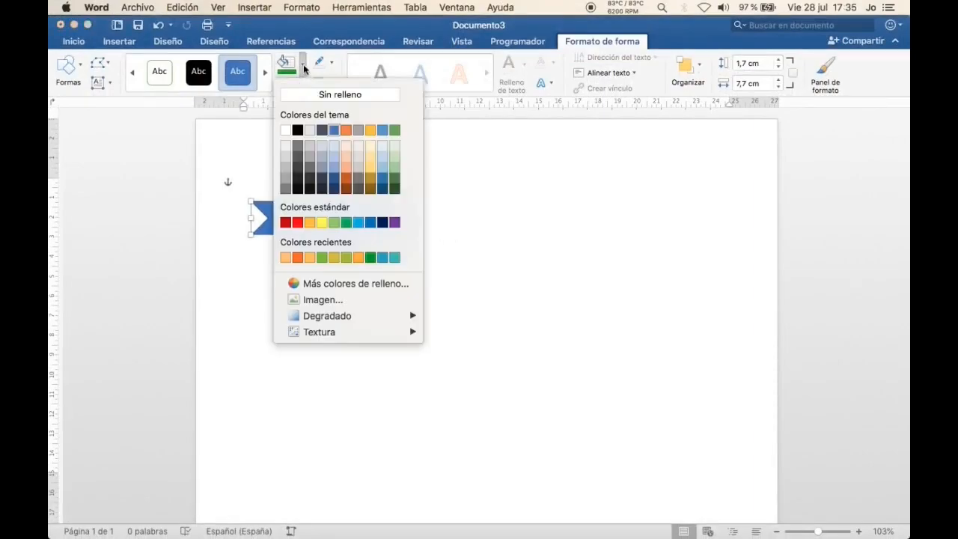
left_click(338, 282)
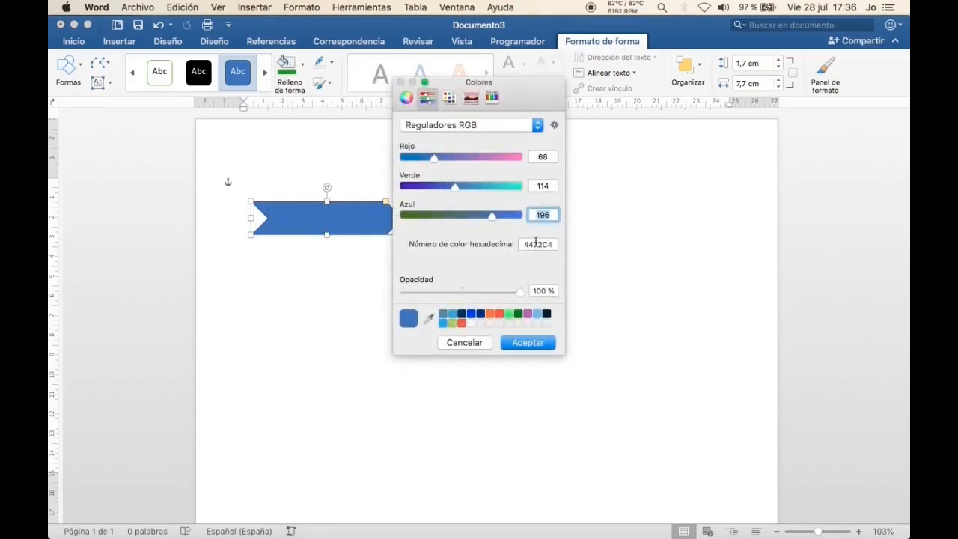
key("Tab")
type("F7AF1E")
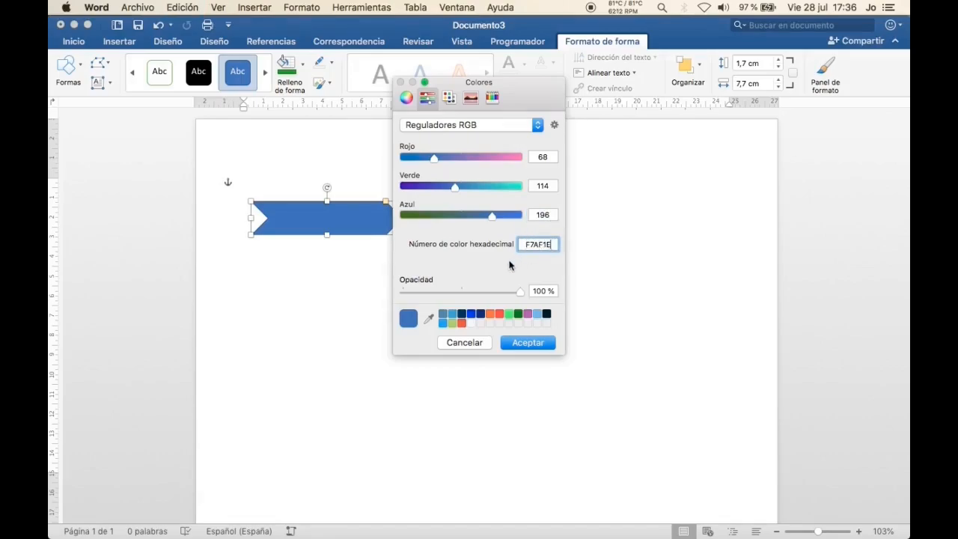
left_click(537, 342)
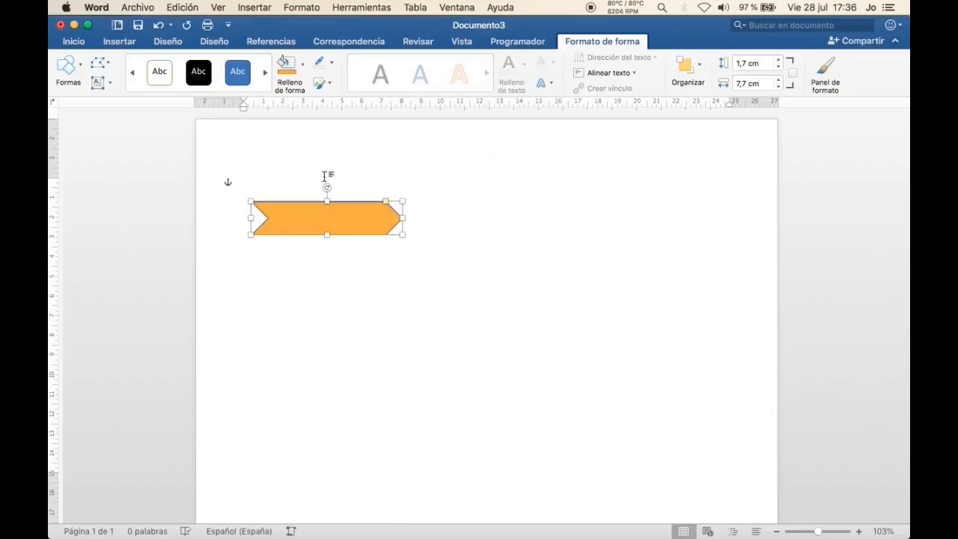
left_click(333, 66)
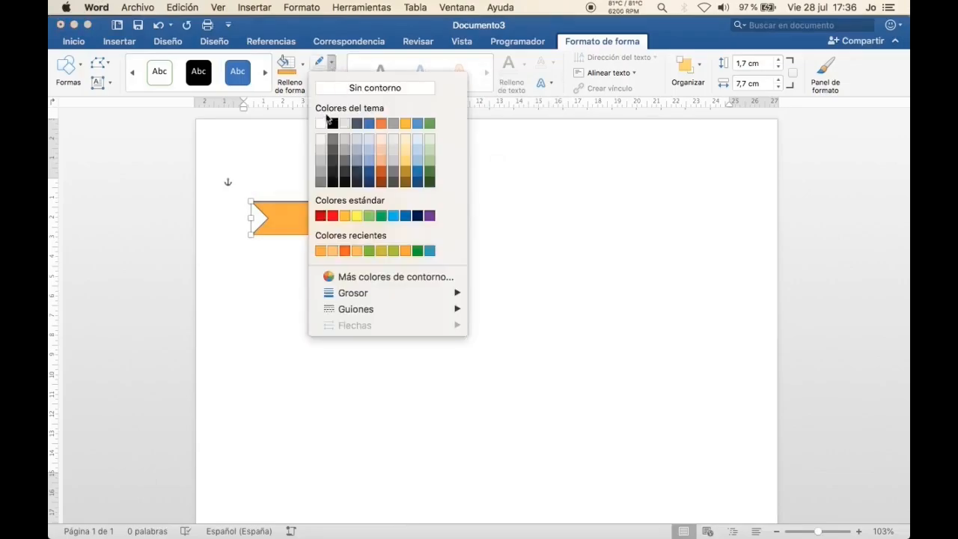
left_click(317, 126)
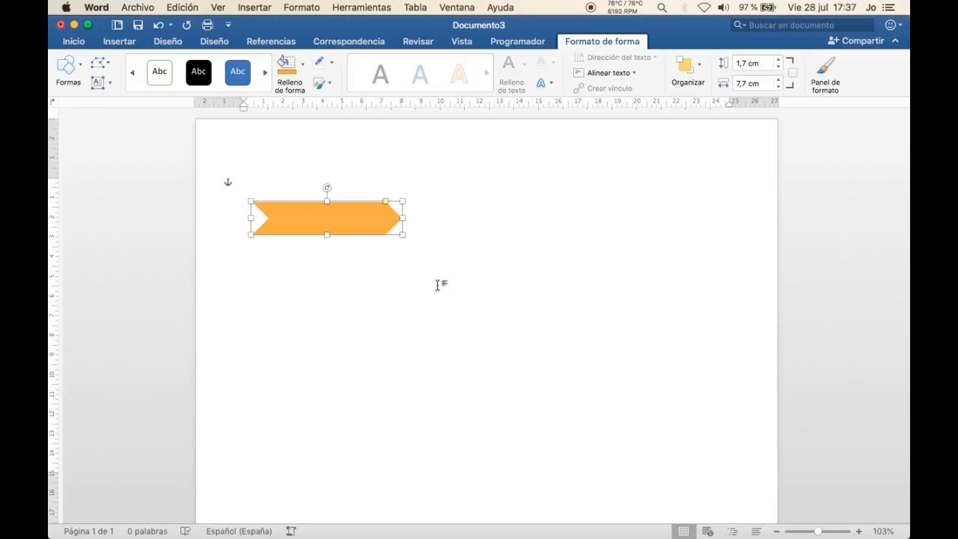
- Draw a text box about 4.3 cm by 2.3 cm containing "2016" and place it over the orange chevron
left_click(117, 41)
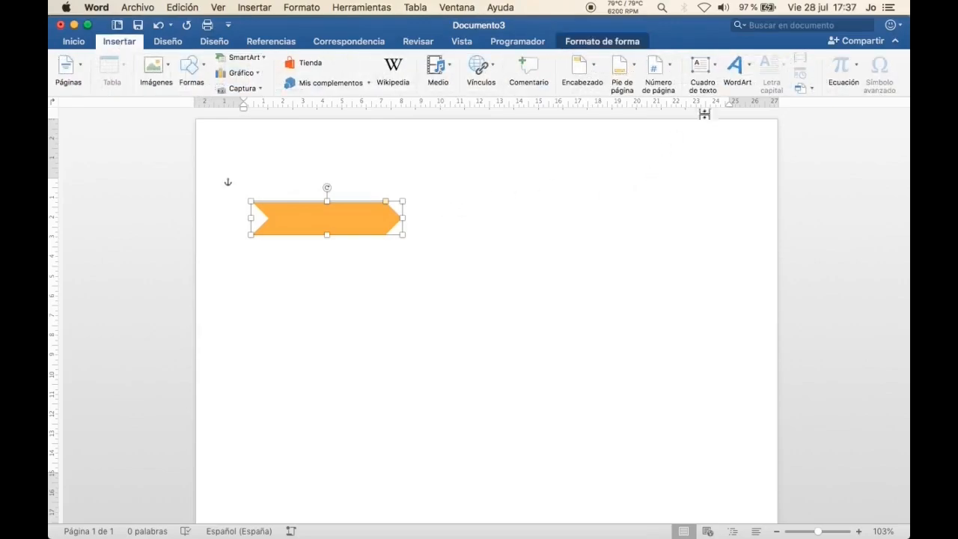
left_click(702, 60)
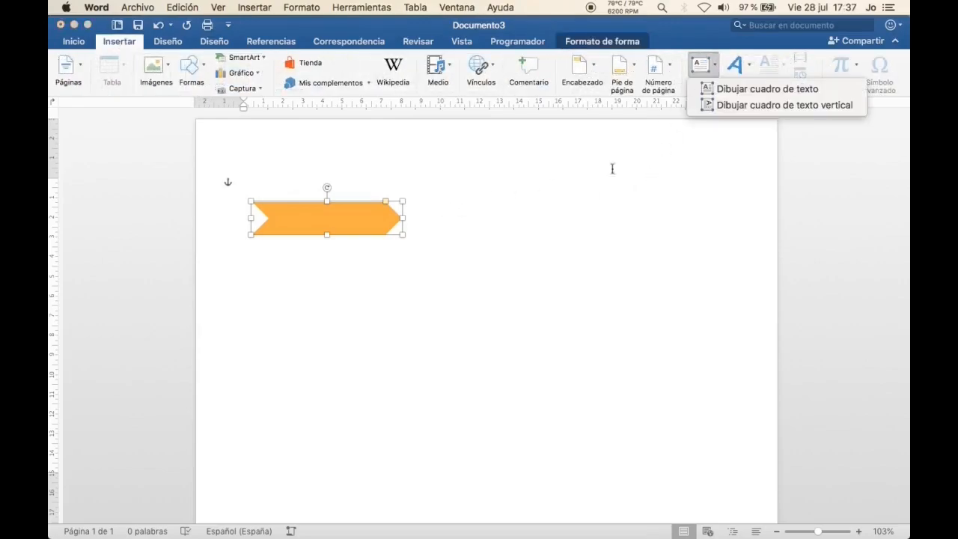
left_click(706, 87)
mouse_move(455, 207)
left_mouse_down()
mouse_move(536, 250)
mouse_move(522, 262)
left_mouse_up()
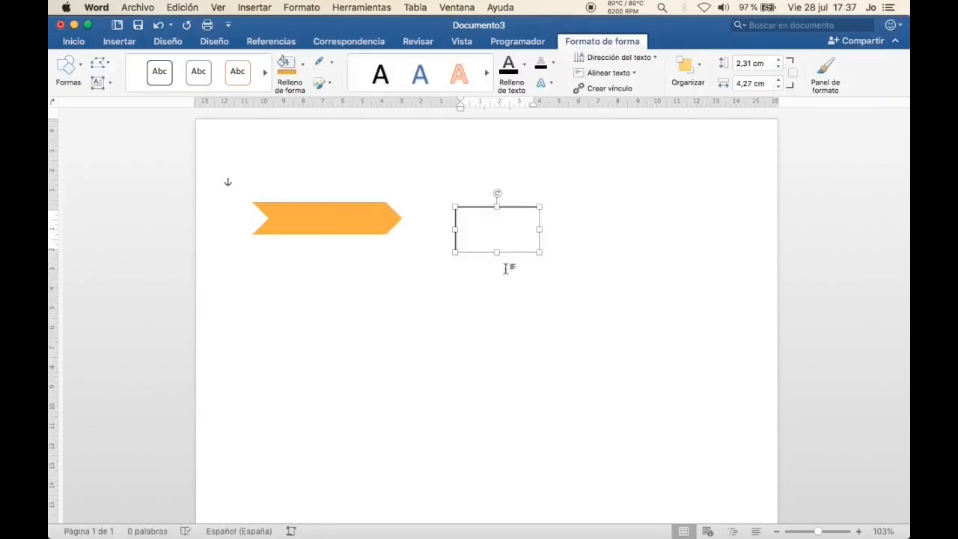
type("2016")
left_click_drag(484, 253, 321, 250)
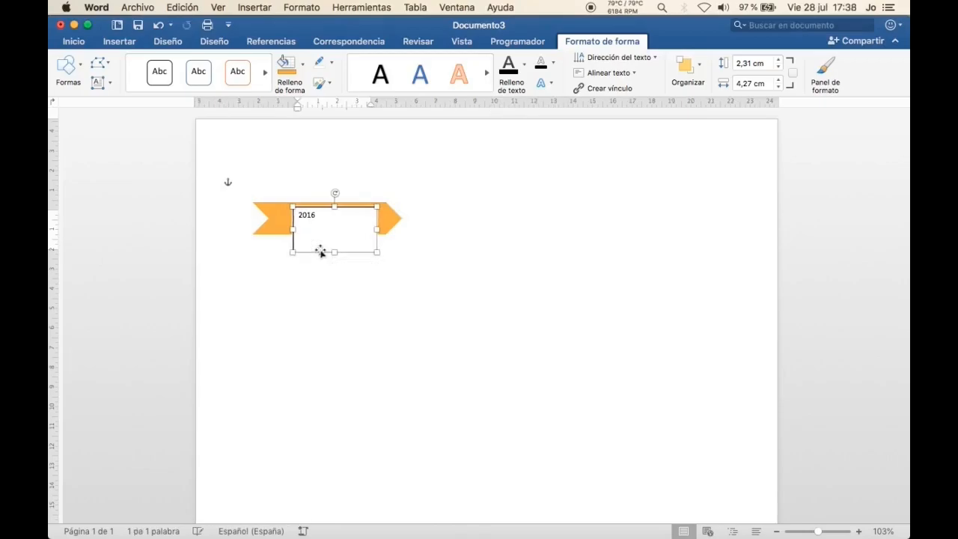
- Remove the fill and the outline from the "2016" text box
left_click(303, 65)
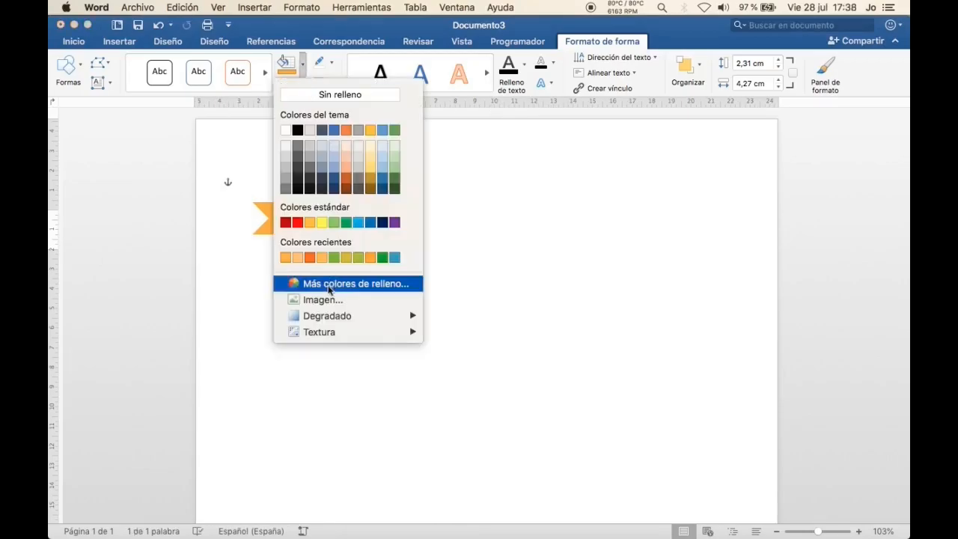
left_click(338, 94)
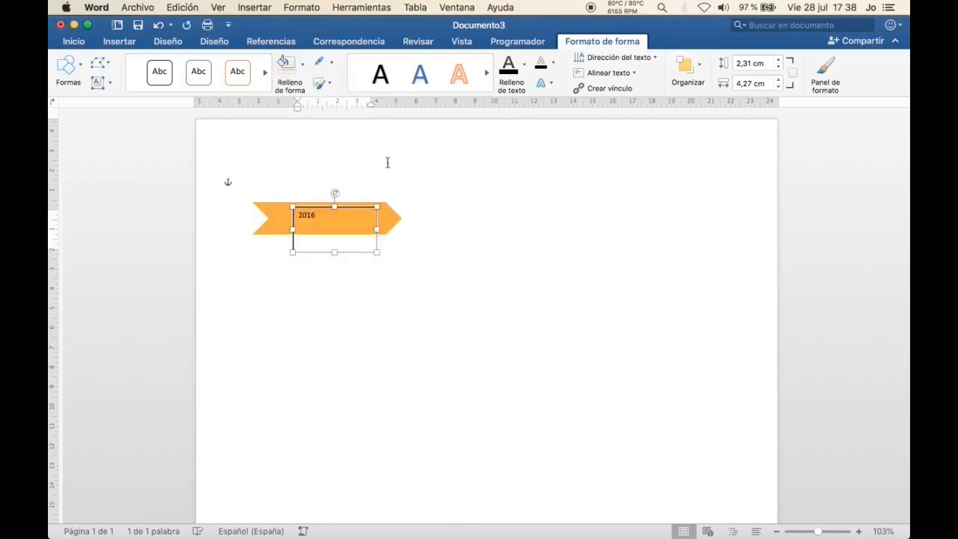
left_click(333, 64)
left_click(322, 87)
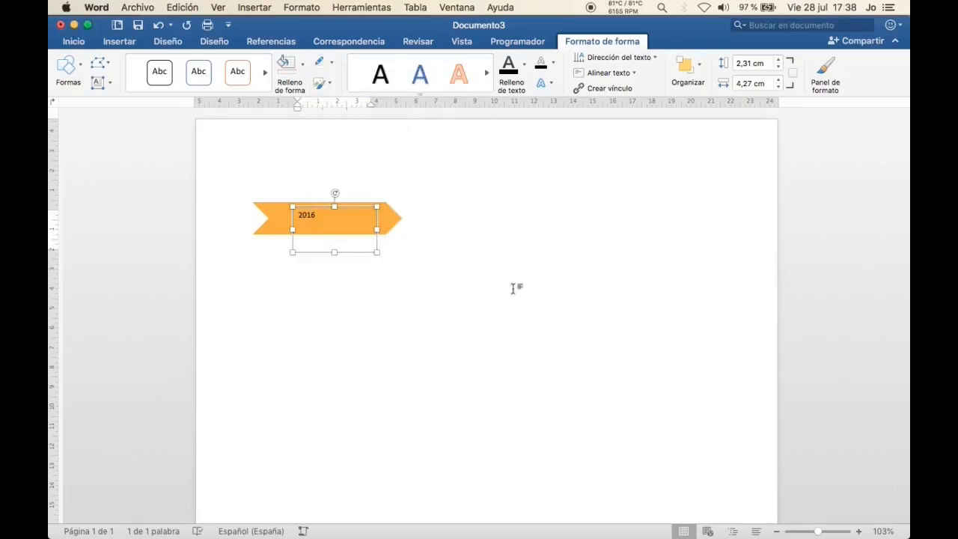
- Reduce the "2016" text box to 1.3 cm high and 2.6 cm wide
left_click(779, 67)
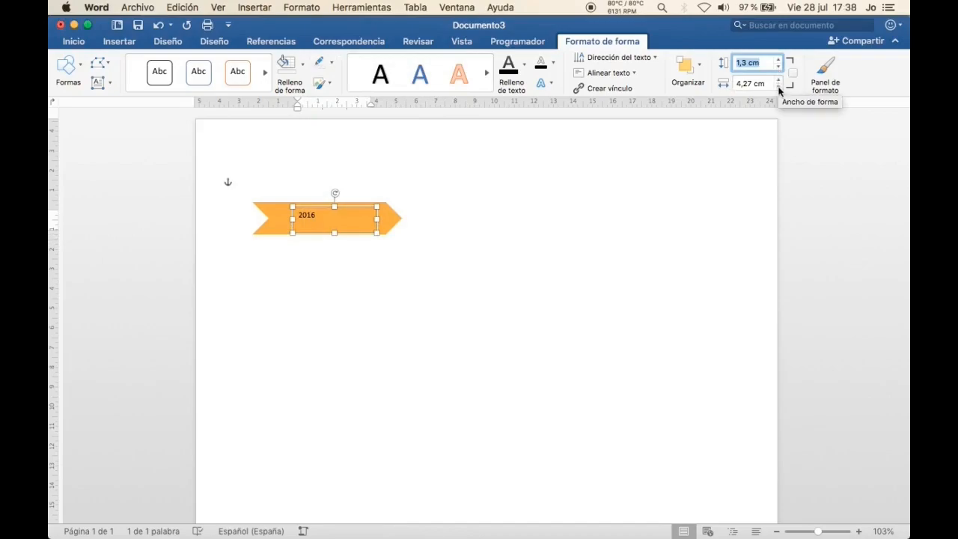
left_click(779, 88)
left_click(778, 88)
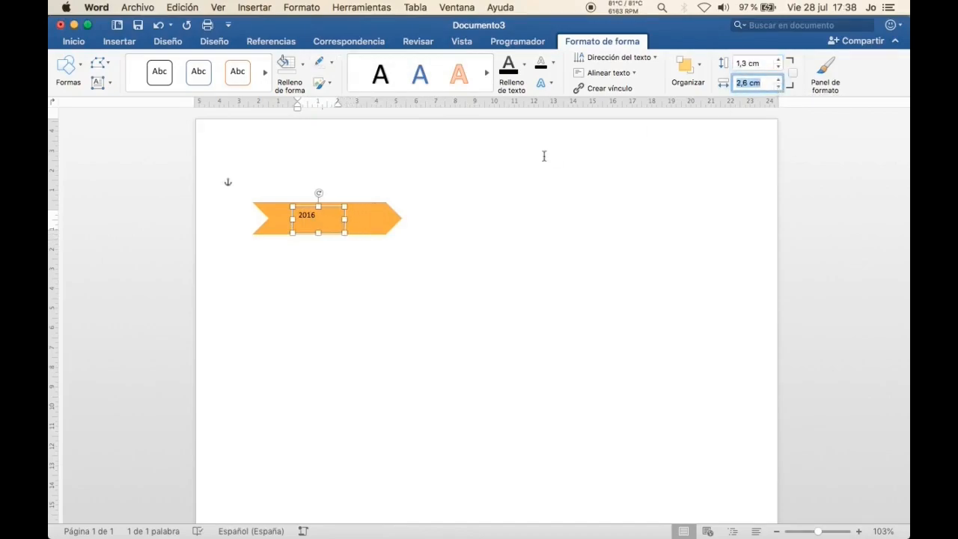
- Format the "2016" text as white, bold and 28 pt
left_click(315, 217)
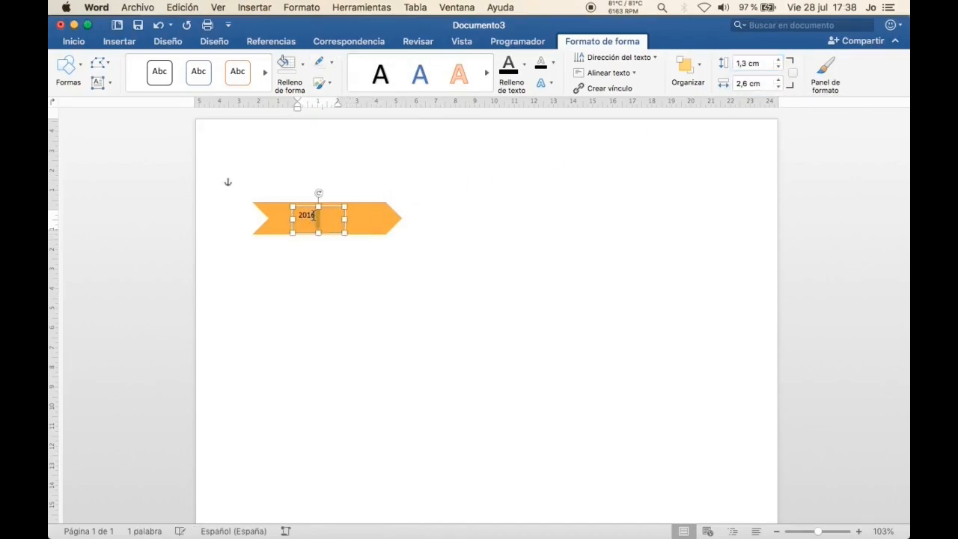
double_click(315, 218)
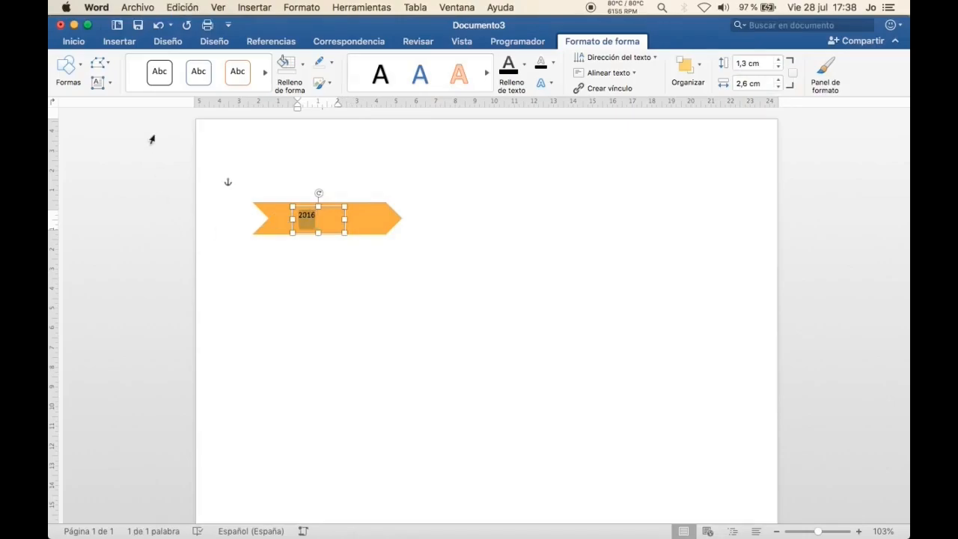
left_click(75, 42)
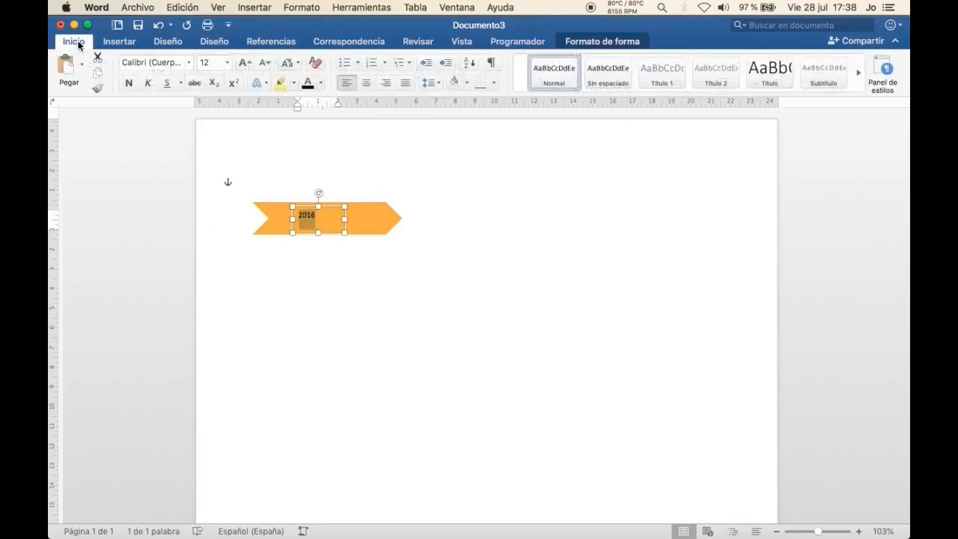
left_click(321, 83)
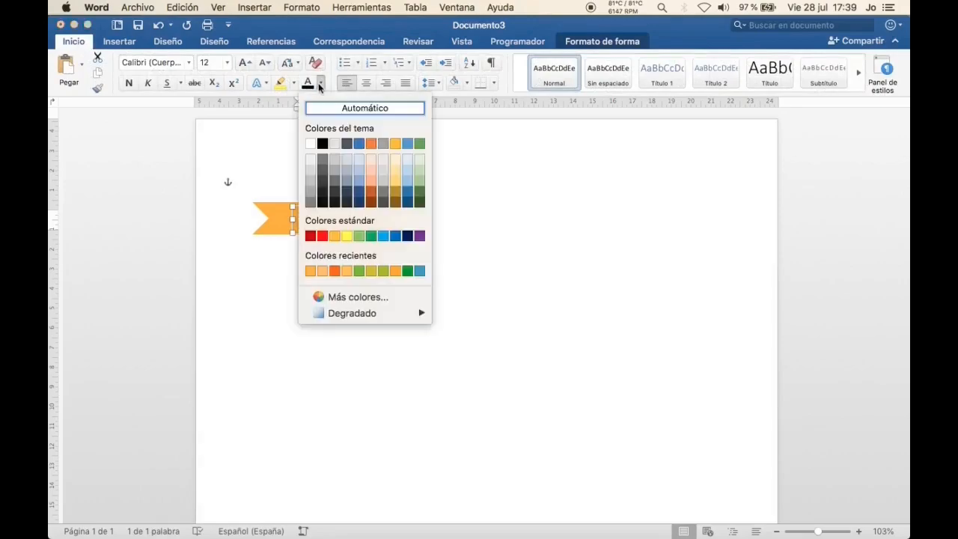
left_click(314, 145)
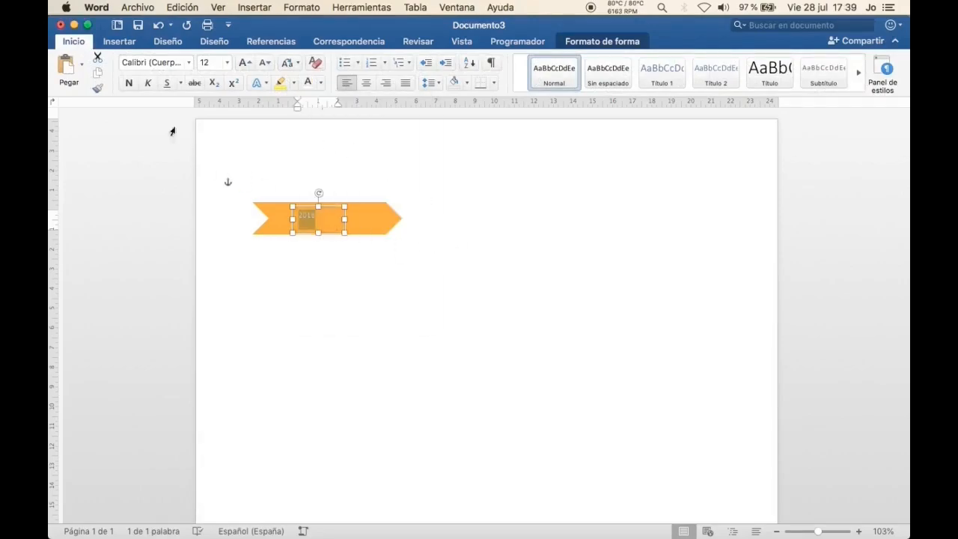
left_click(129, 83)
left_click(228, 63)
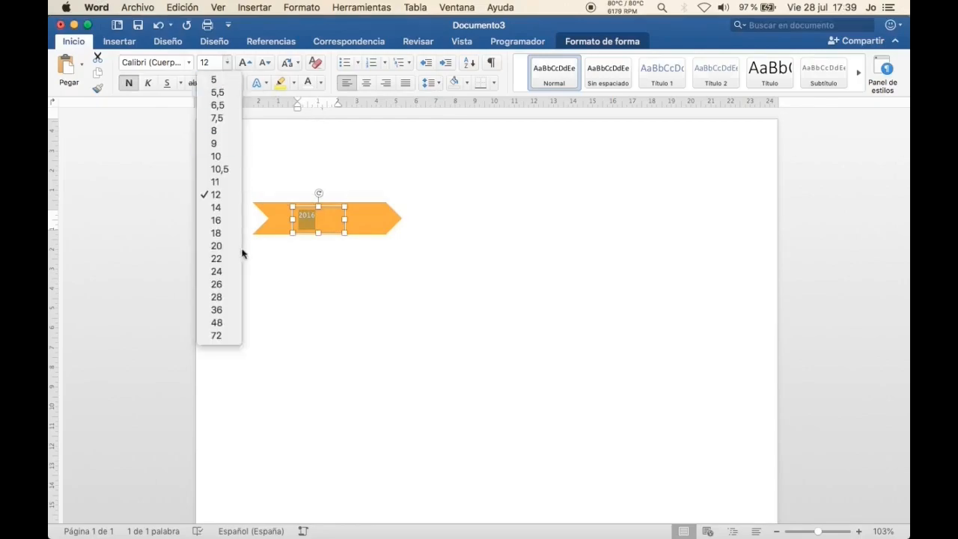
left_click(218, 299)
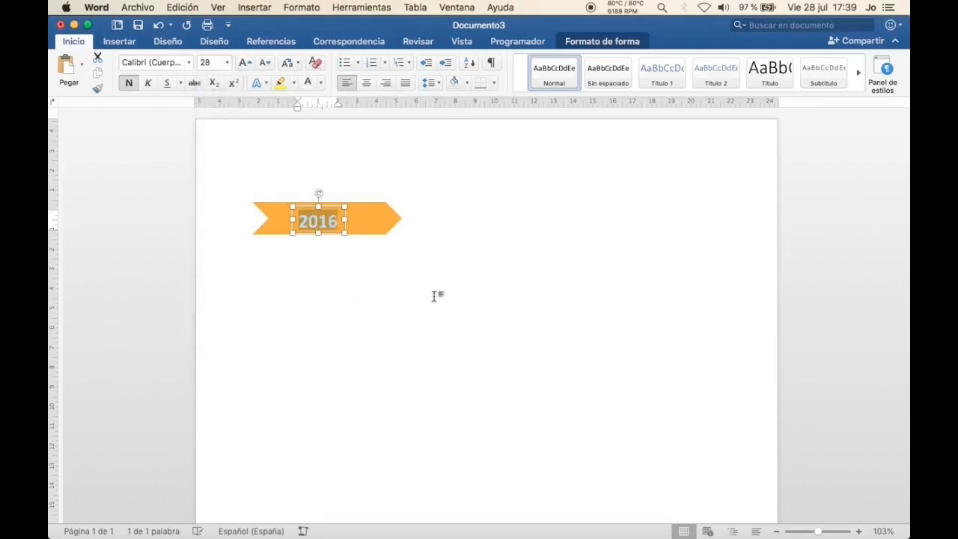
- Centre the "2016" text box on the orange chevron by aligning the two selected objects with each other both vertically and horizontally
left_click_drag(329, 238, 337, 235)
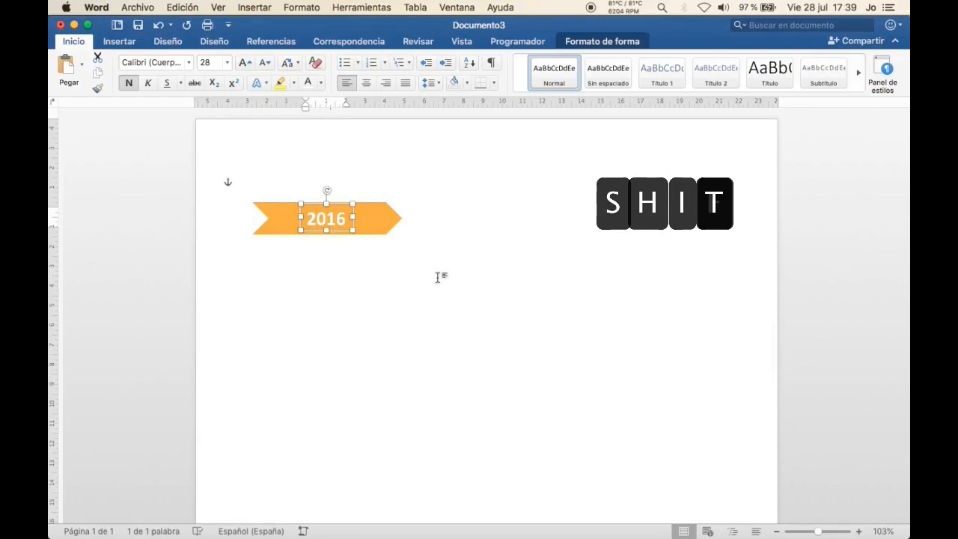
left_click(378, 218, "shift")
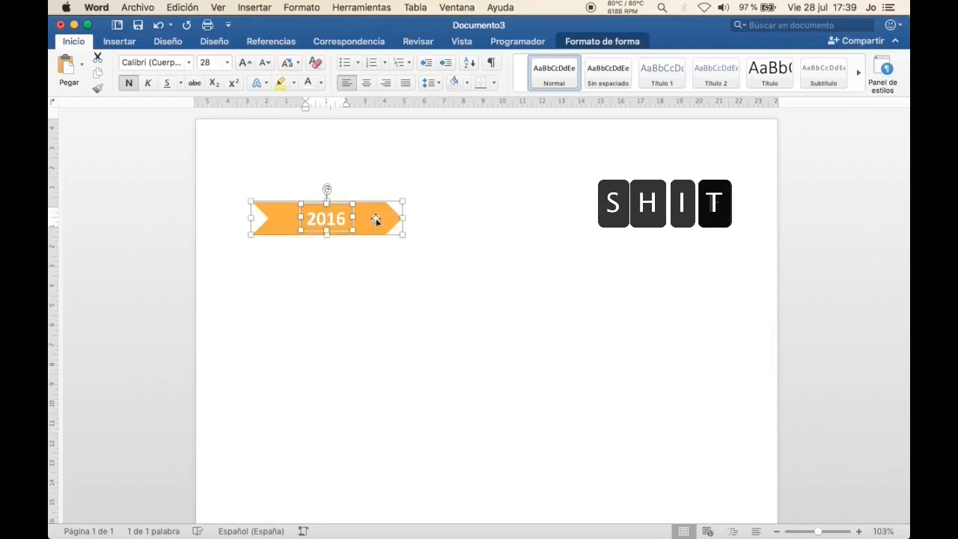
left_click(585, 45)
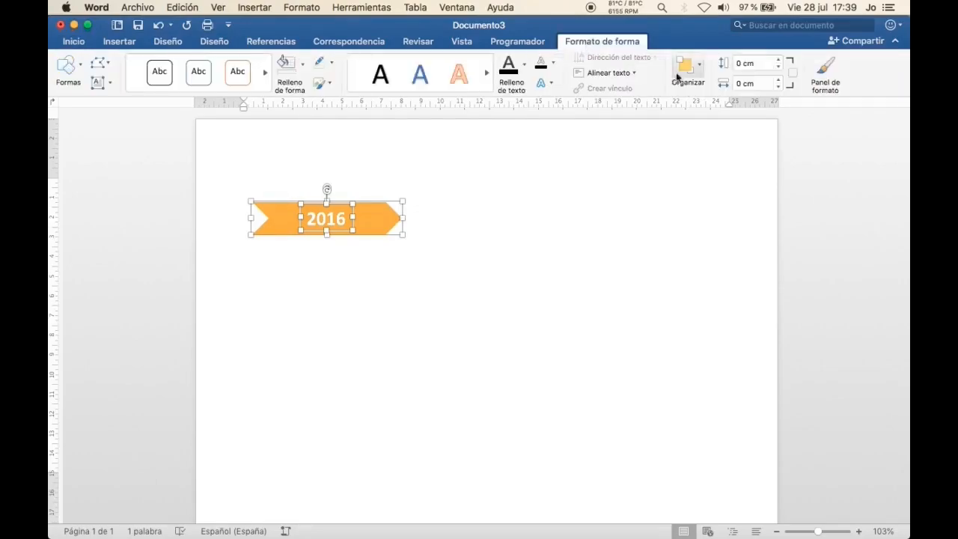
left_click(693, 66)
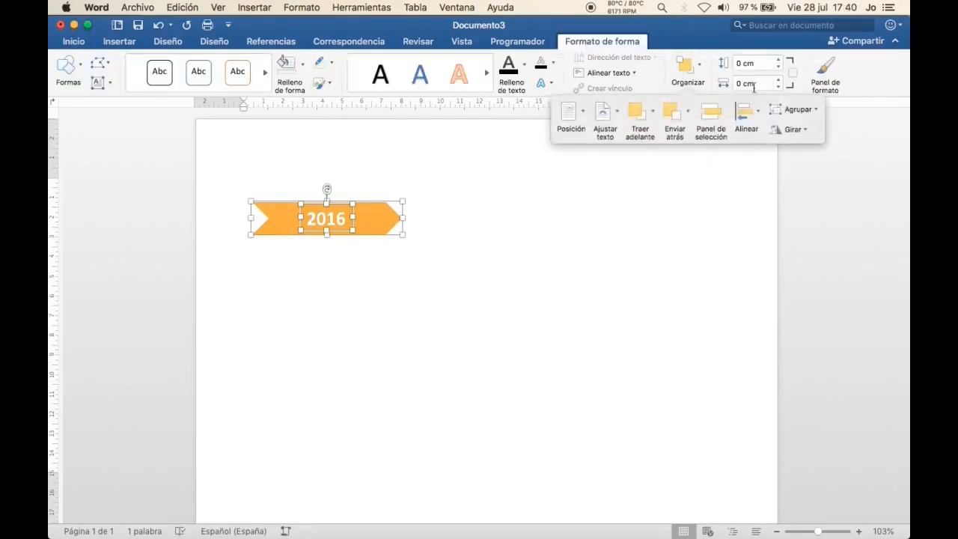
left_click(752, 118)
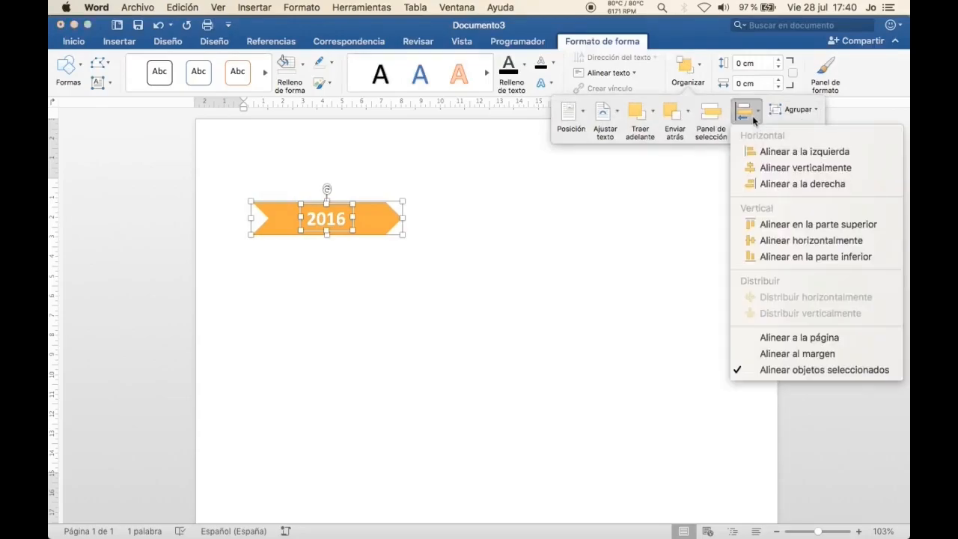
left_click(756, 167)
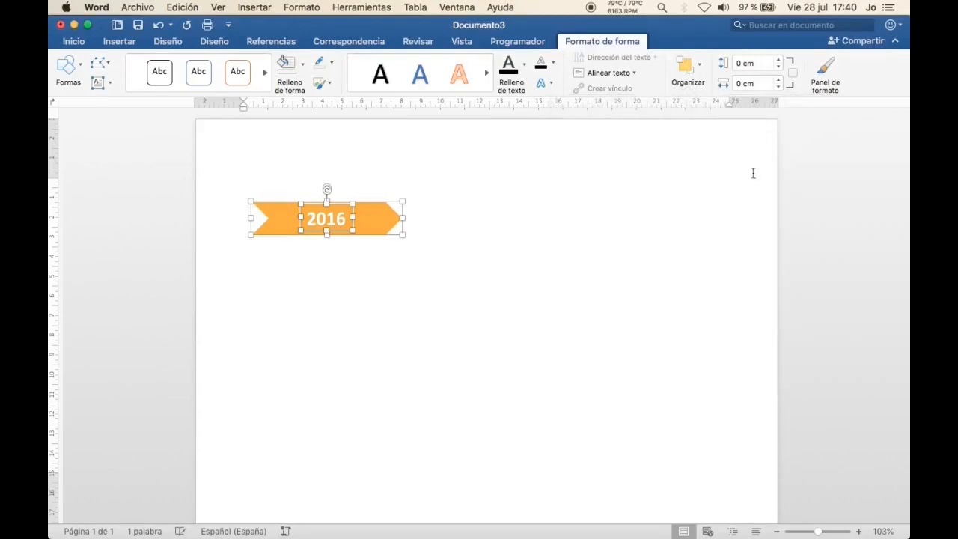
left_click(691, 76)
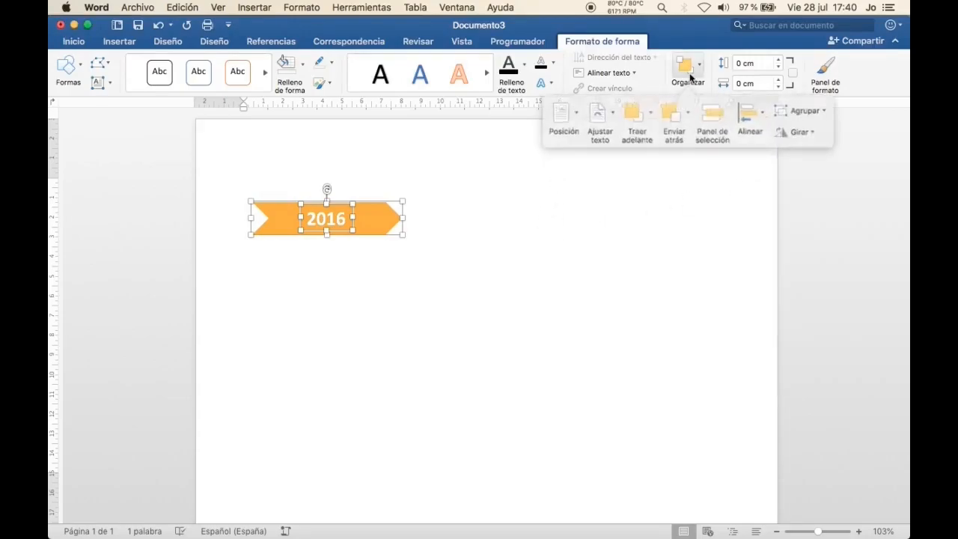
left_click(752, 123)
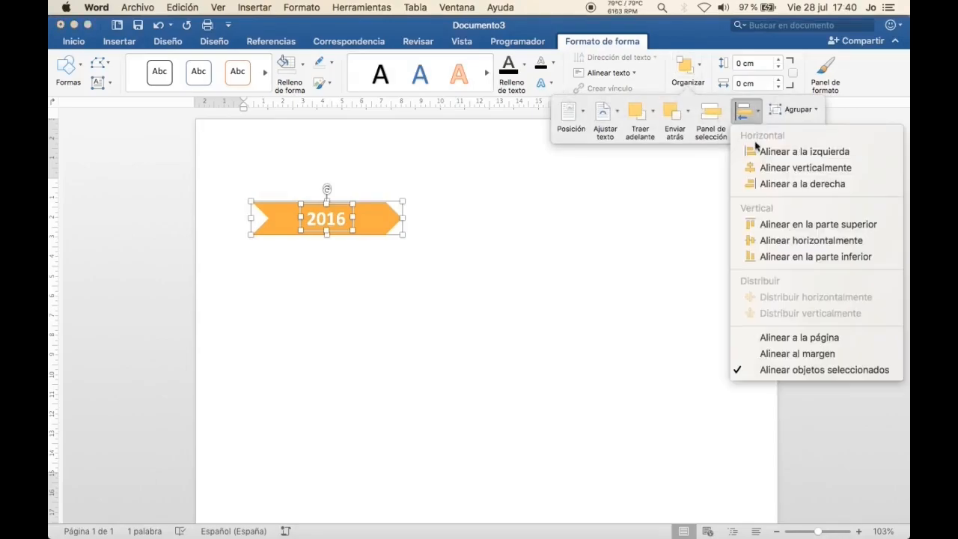
left_click(775, 241)
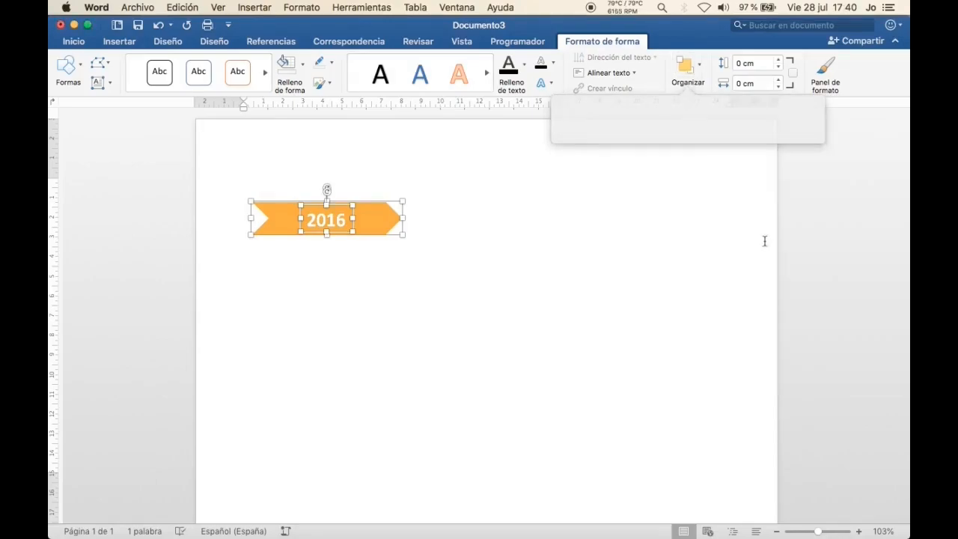
left_click(553, 253)
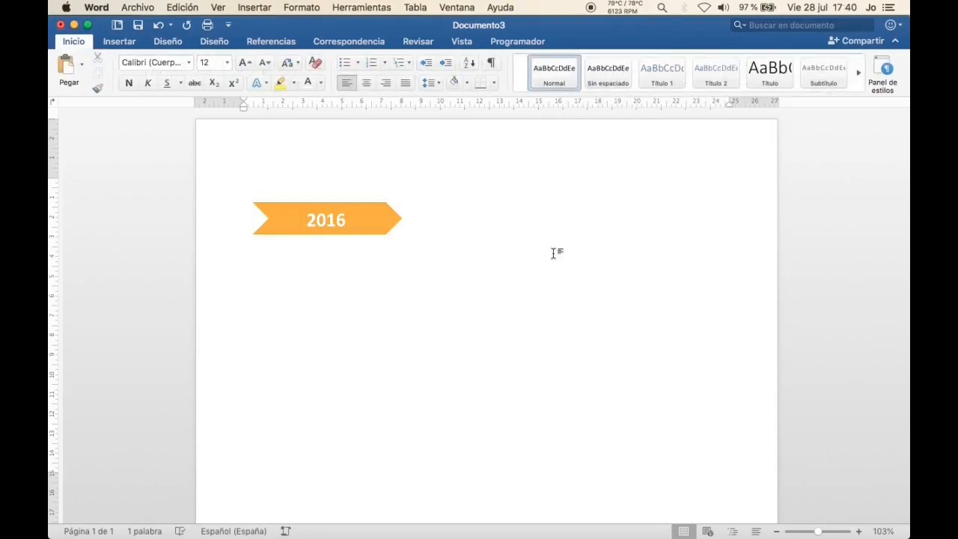
- Duplicate the chevron together with its "2016" text box twice, placing the copies end to end in a horizontal row of three
left_click(361, 224)
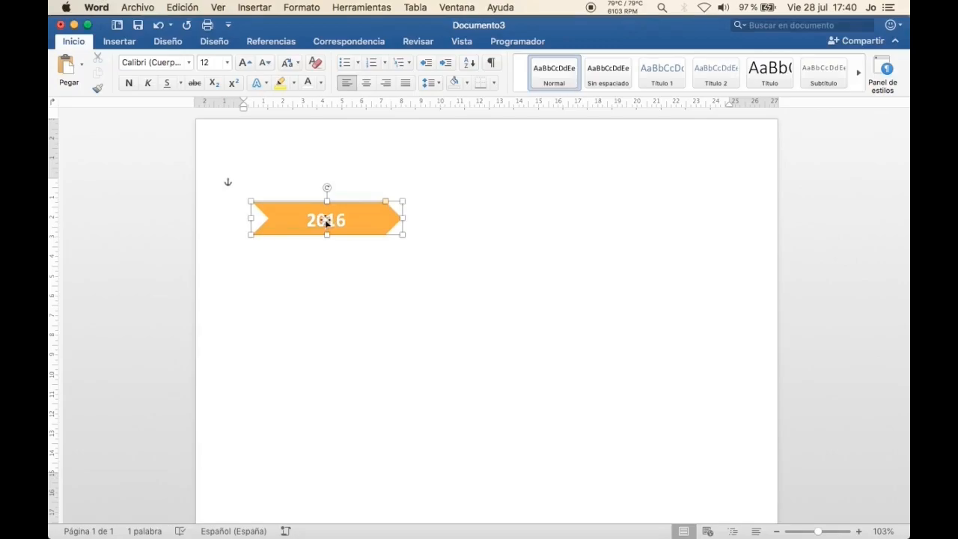
double_click(327, 221)
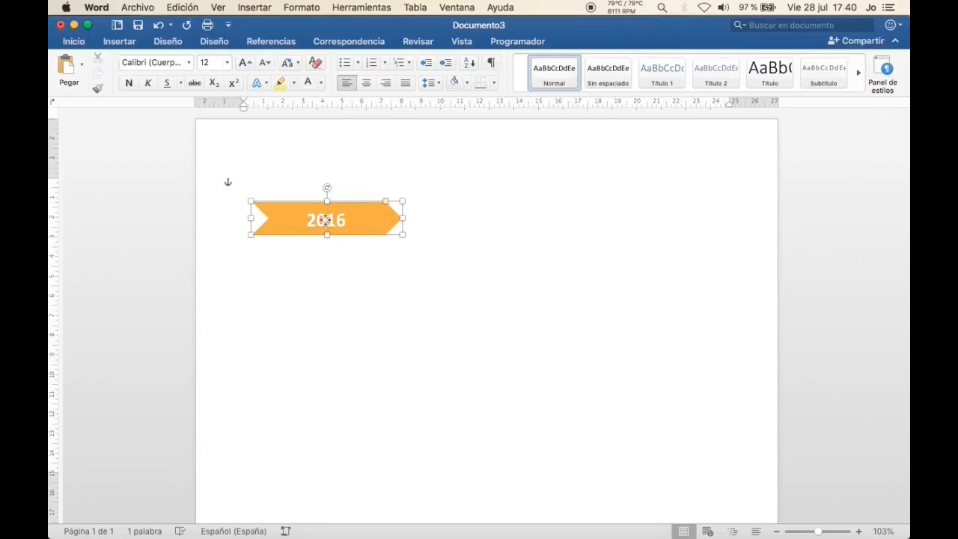
left_click(372, 221)
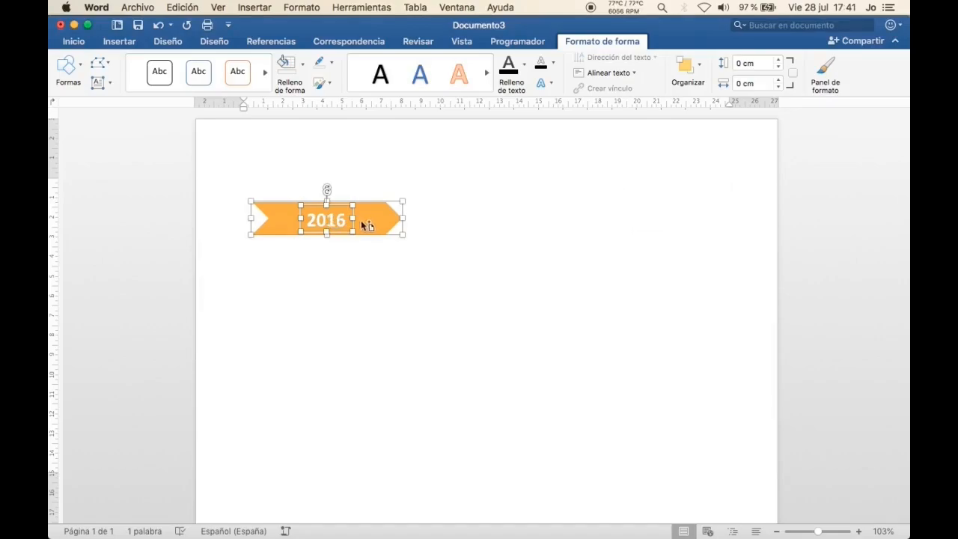
left_click_drag(334, 223, 469, 223)
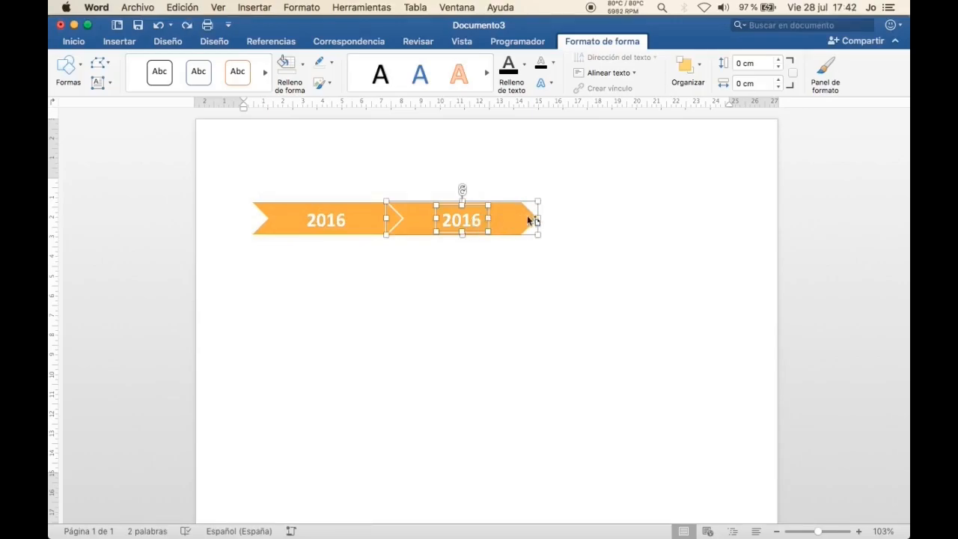
left_click_drag(467, 223, 603, 220)
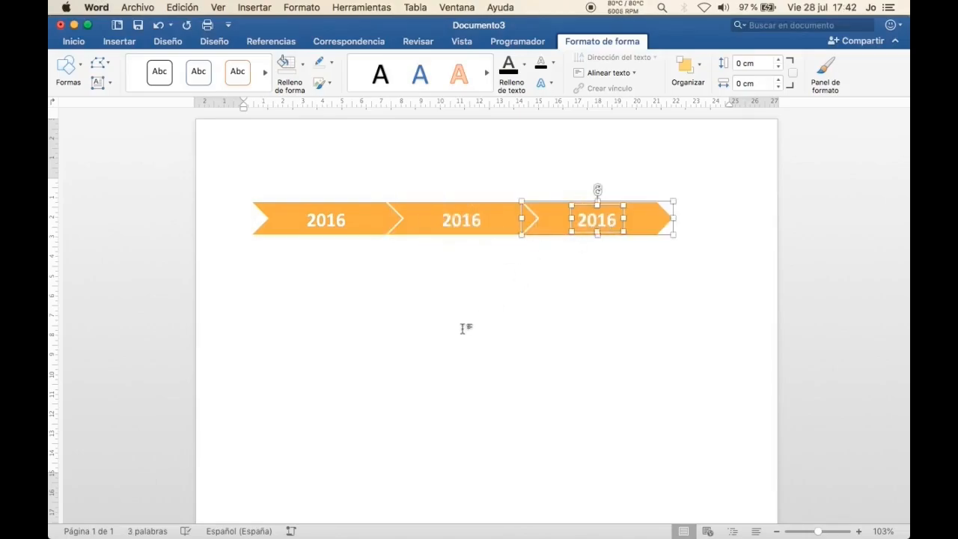
- Change the year on the second chevron to 2017 and on the third chevron to 2018
left_click(475, 220)
key("BackSpace")
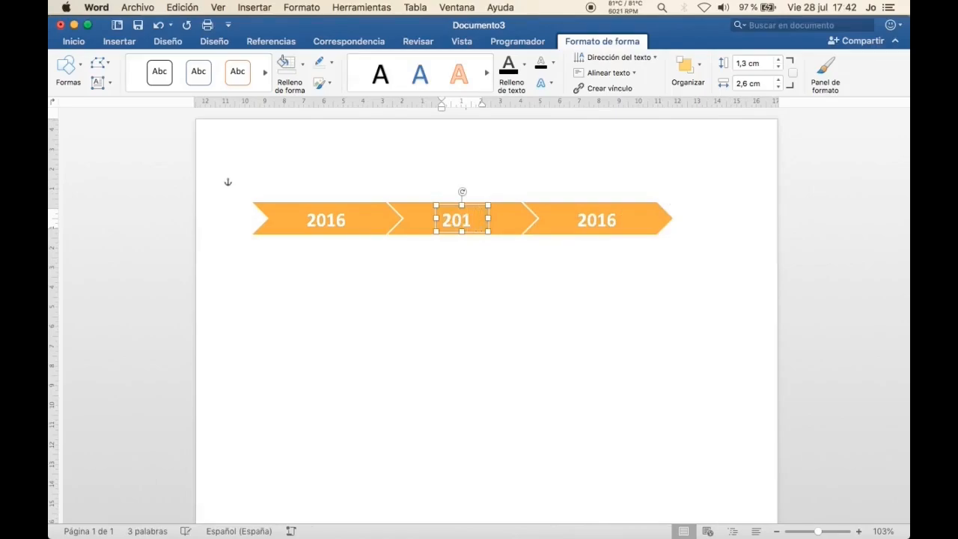
left_click(603, 220)
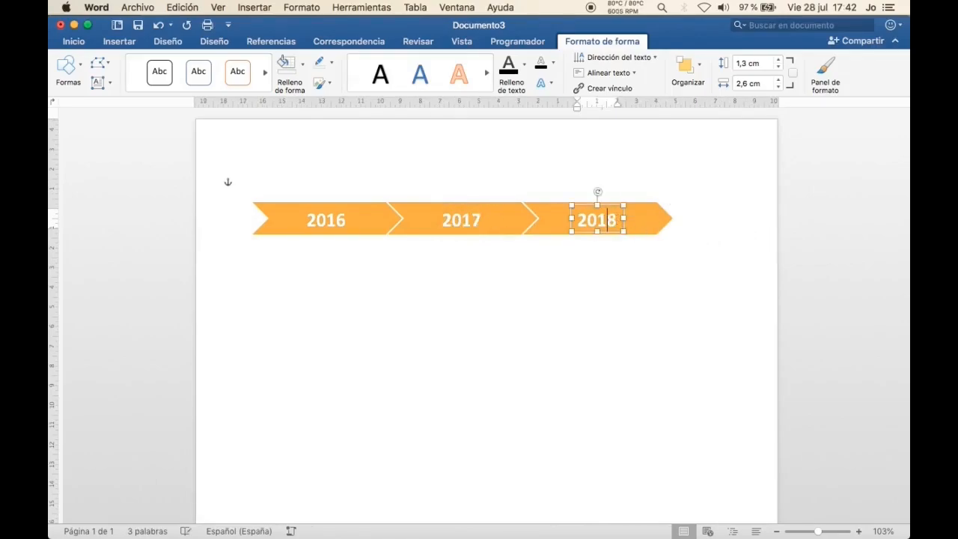
left_click(547, 314)
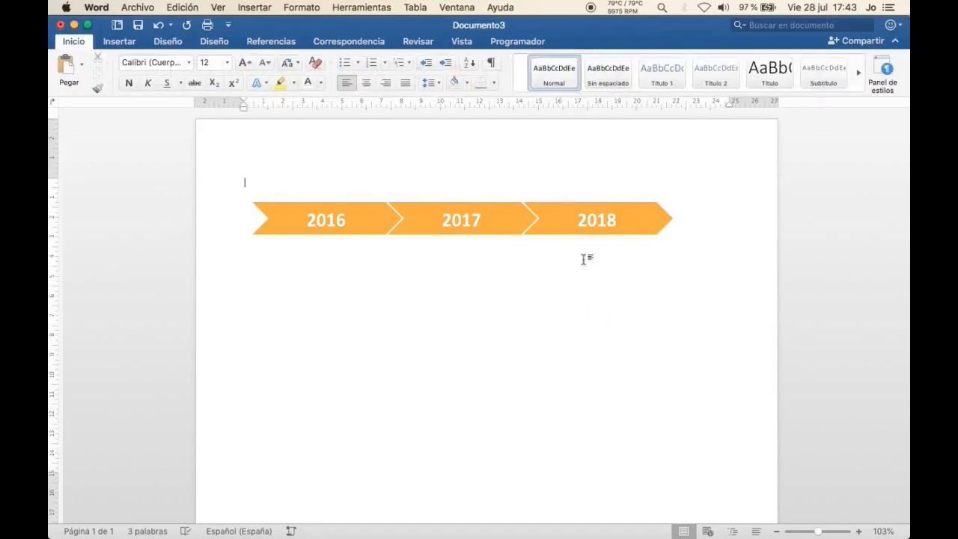
- Draw a U-turn block arrow about 5.18 cm high and 5.28 cm wide below the row of chevrons
left_click(116, 42)
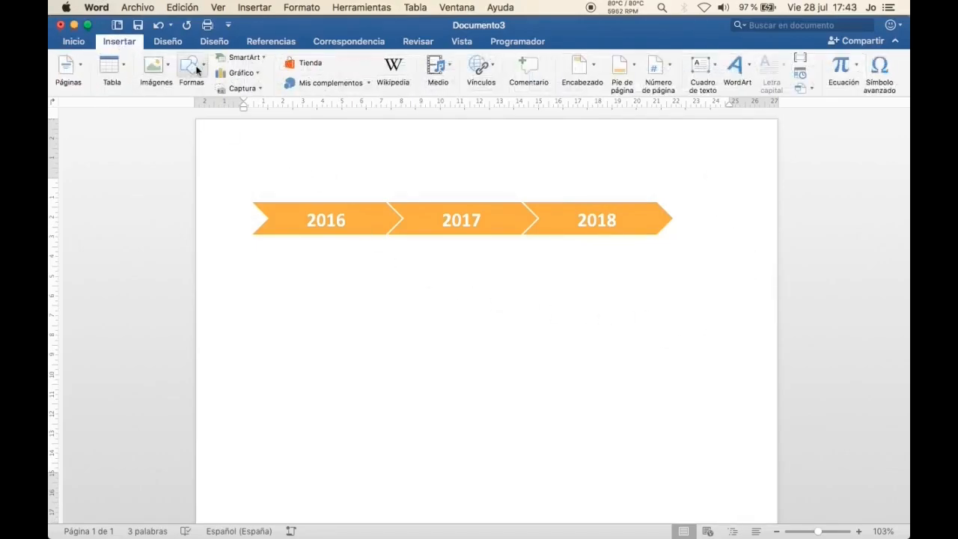
left_click(196, 67)
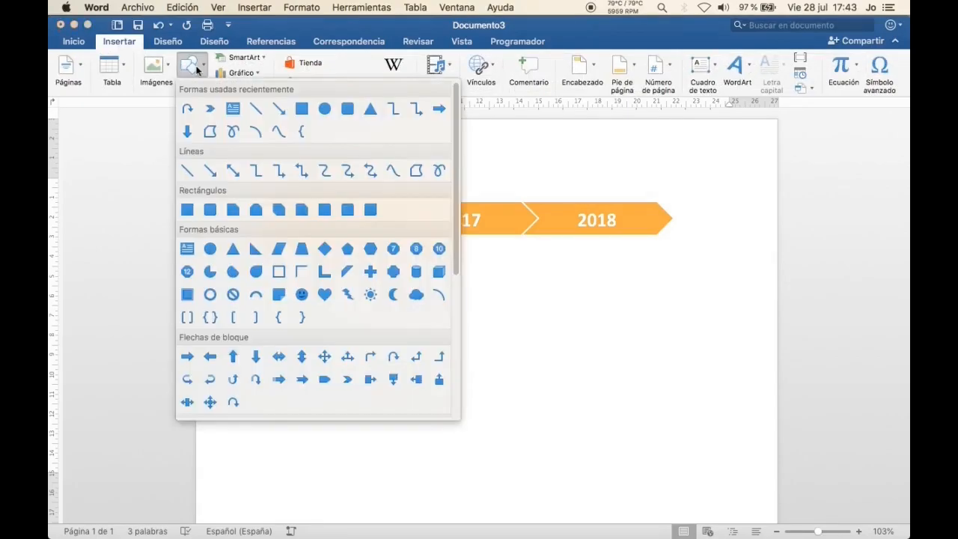
scroll(302, 197, "down", 5)
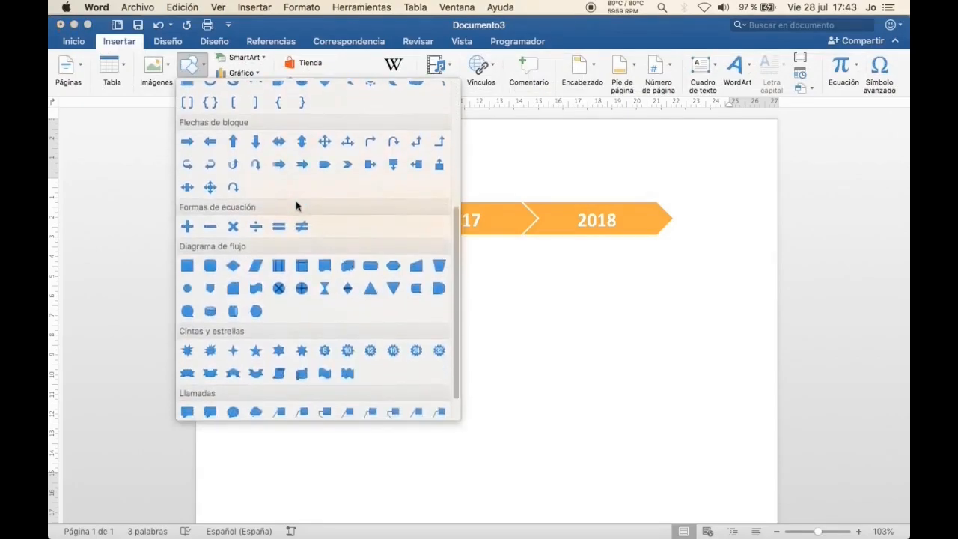
scroll(328, 199, "up", 3)
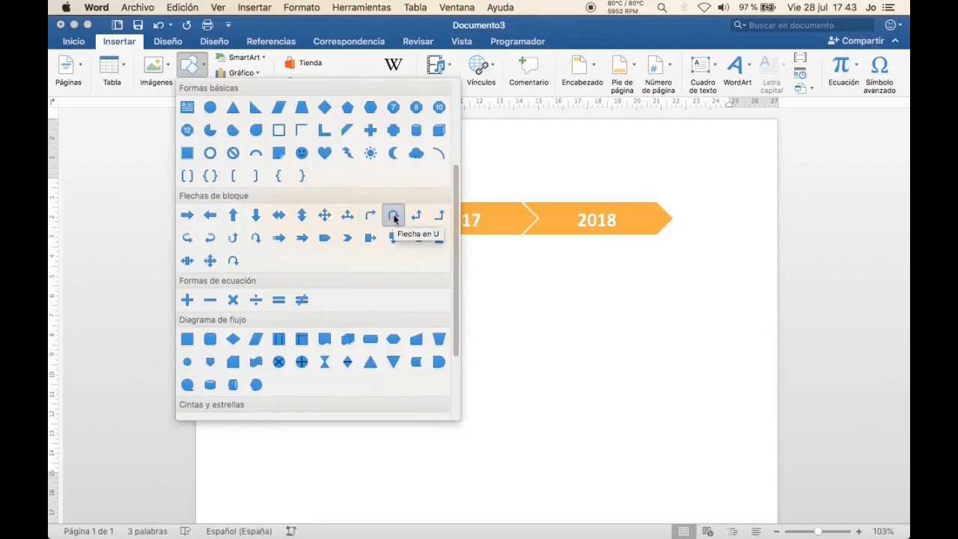
left_click(394, 216)
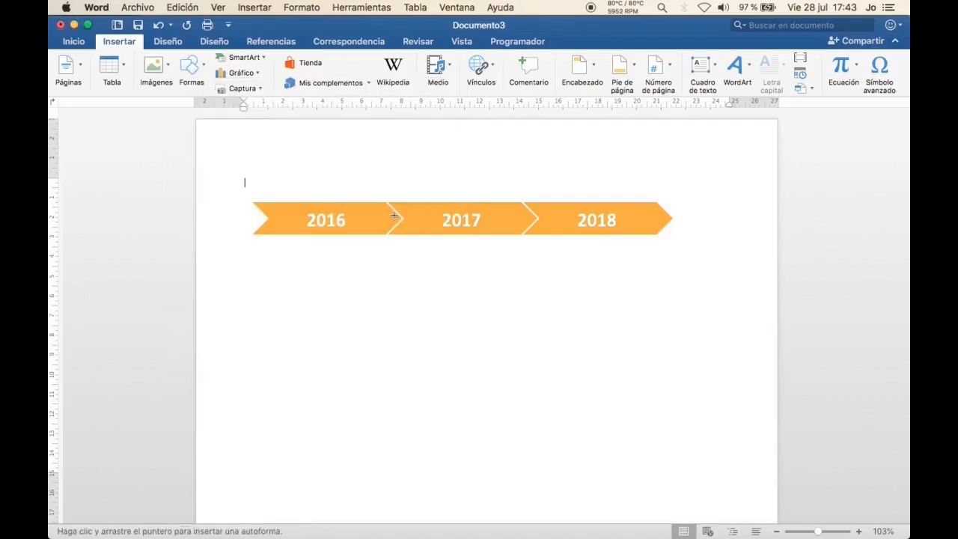
left_click_drag(408, 293, 512, 396)
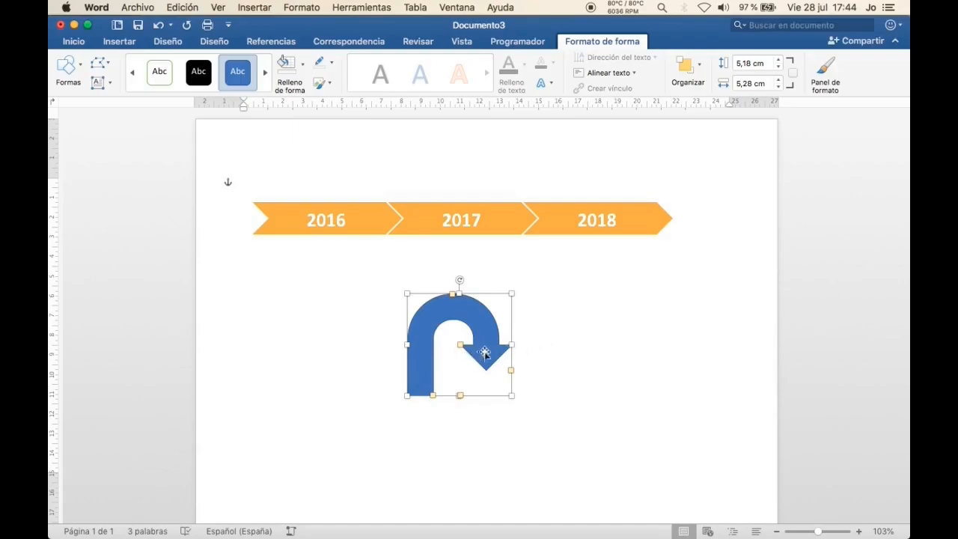
left_click(574, 389)
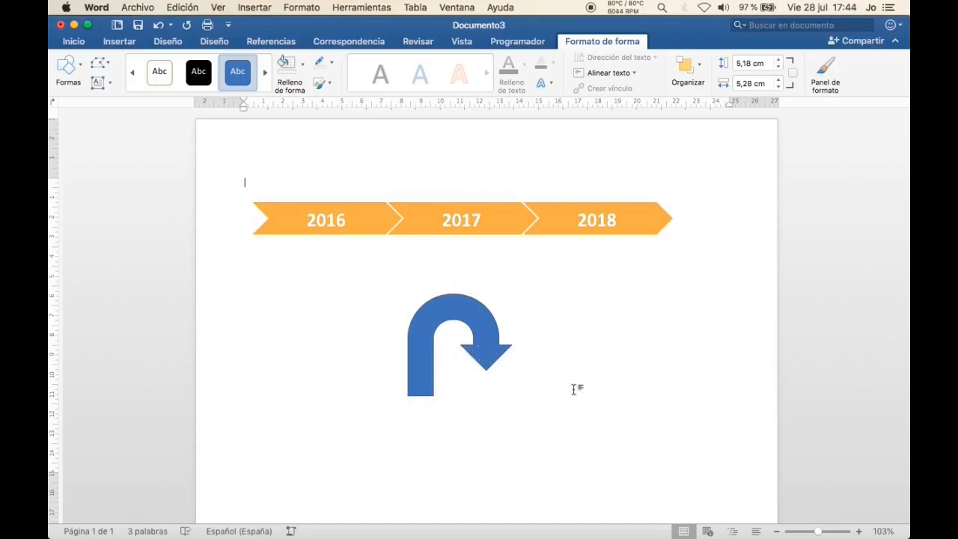
- Rotate the U-turn arrow 90° clockwise and place its tail over the tip of the 2018 chevron
left_click(486, 348)
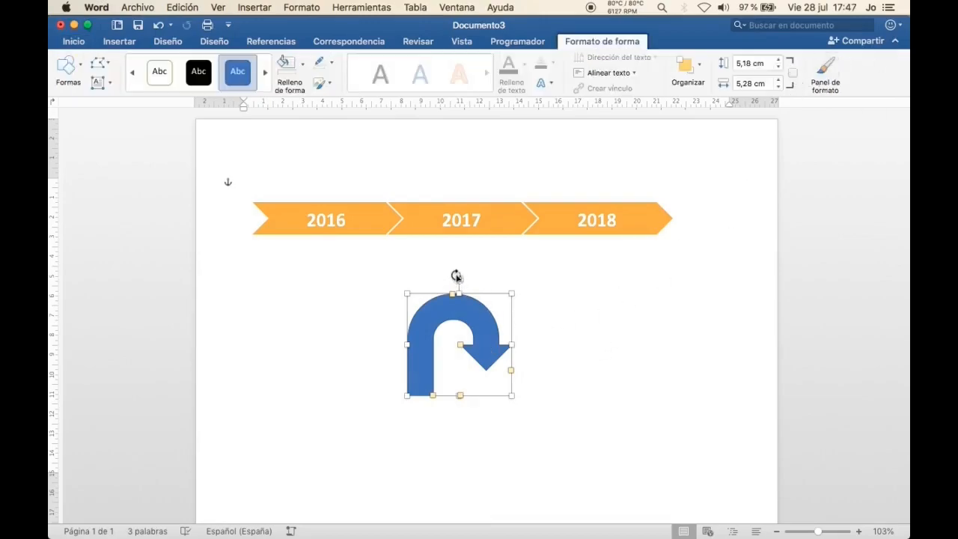
left_click_drag(459, 279, 531, 343)
left_click_drag(445, 300, 688, 209)
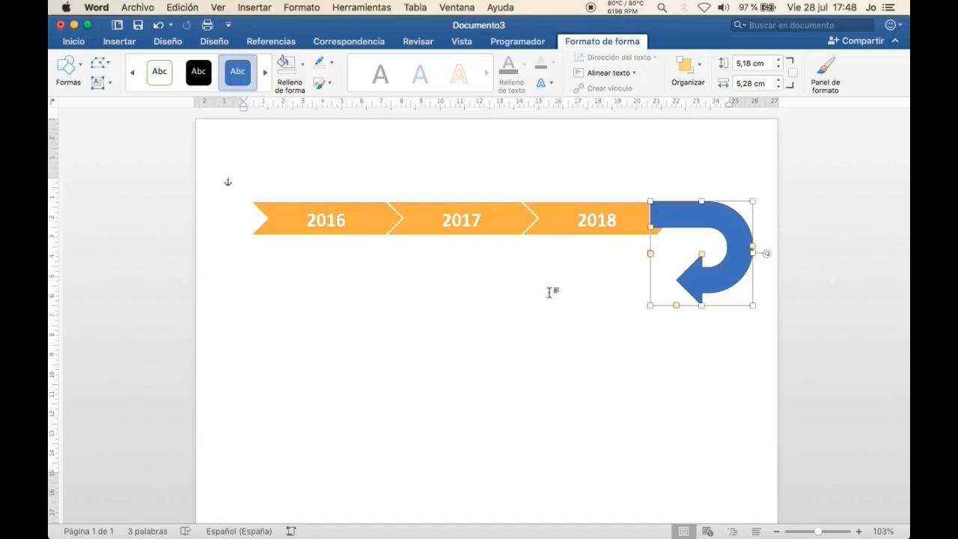
- Enlarge the U-turn arrow to 6.71 cm high and 6.83 cm wide, and realign its tail over the 2018 chevron's tip
left_click(779, 60)
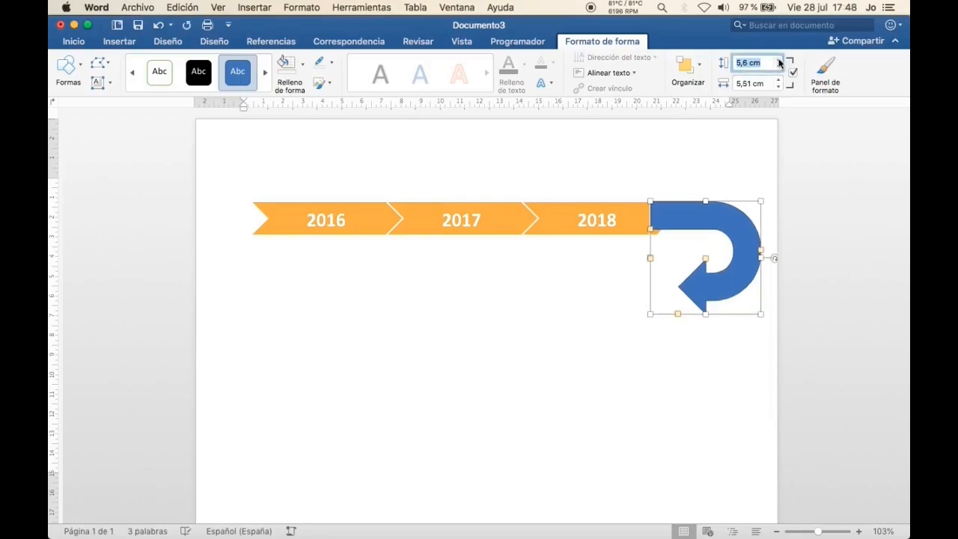
left_click(778, 60)
left_click(779, 60)
left_click(779, 60)
left_click(778, 60)
left_click_drag(749, 212, 721, 216)
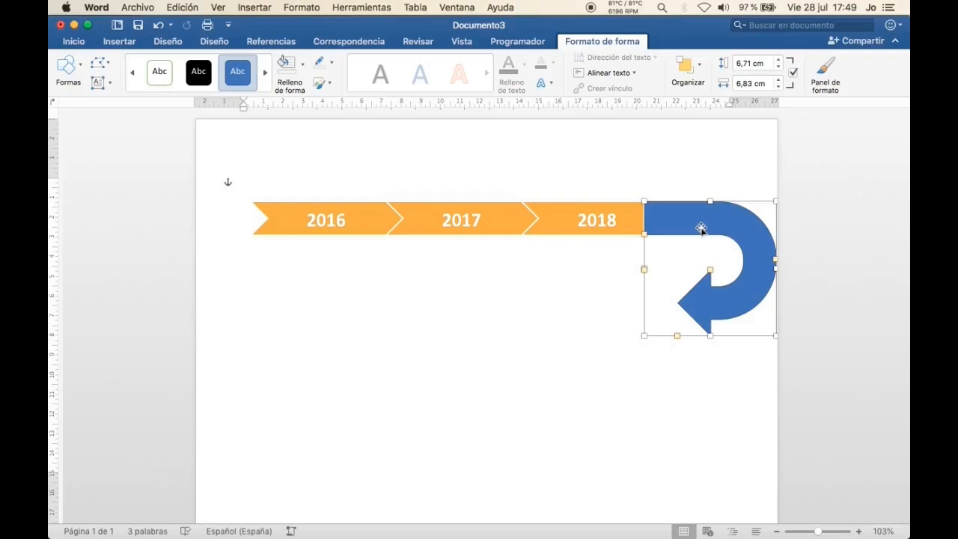
- Send the U-turn arrow to the back so that the tip of the 2018 chevron overlaps its tail
right_click(677, 226)
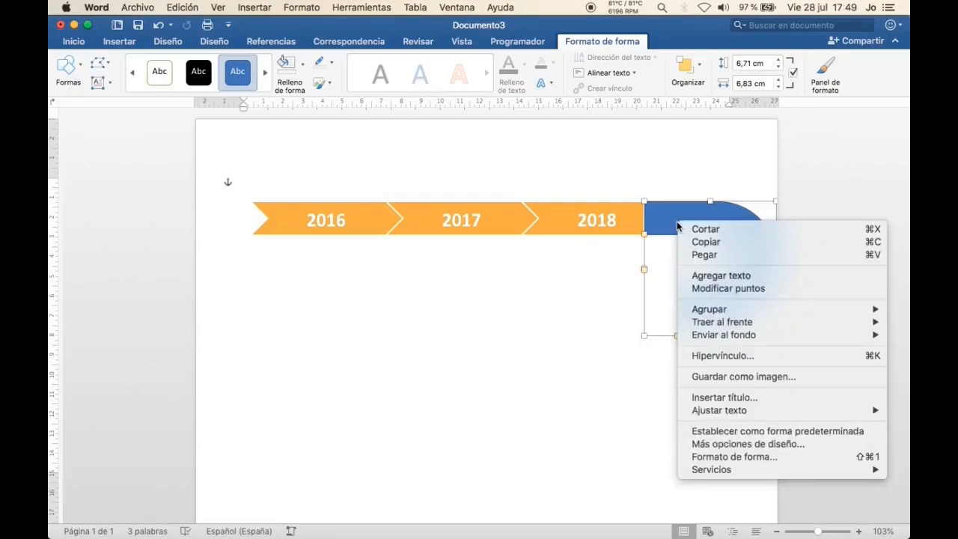
mouse_move(690, 335)
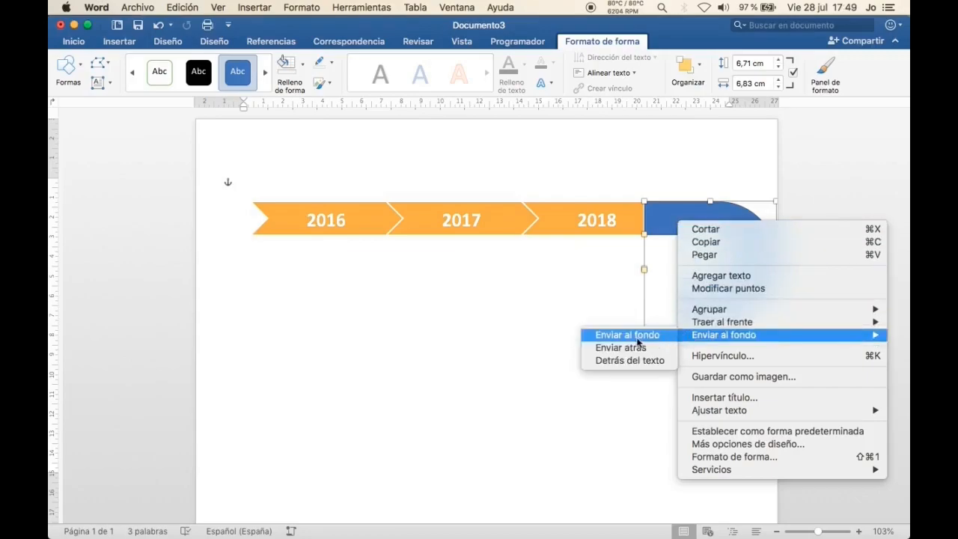
left_click(638, 340)
left_click(563, 329)
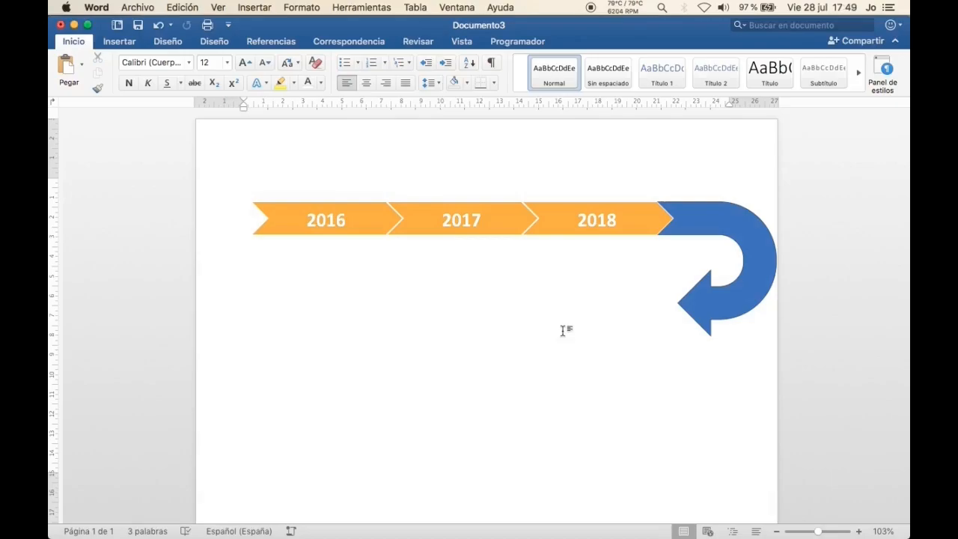
- Fill the U-turn arrow with the custom colour E84E36 and give it a white outline
left_click(714, 305)
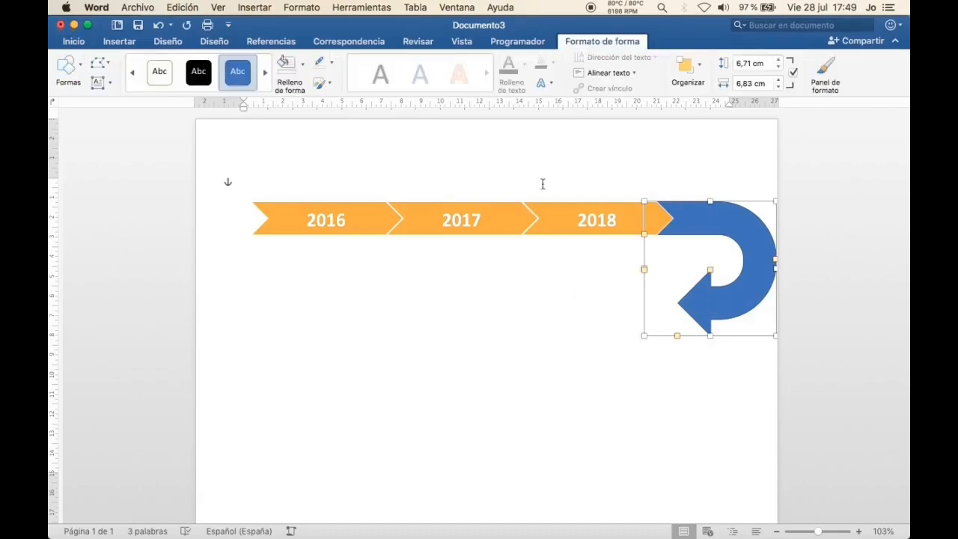
left_click(304, 65)
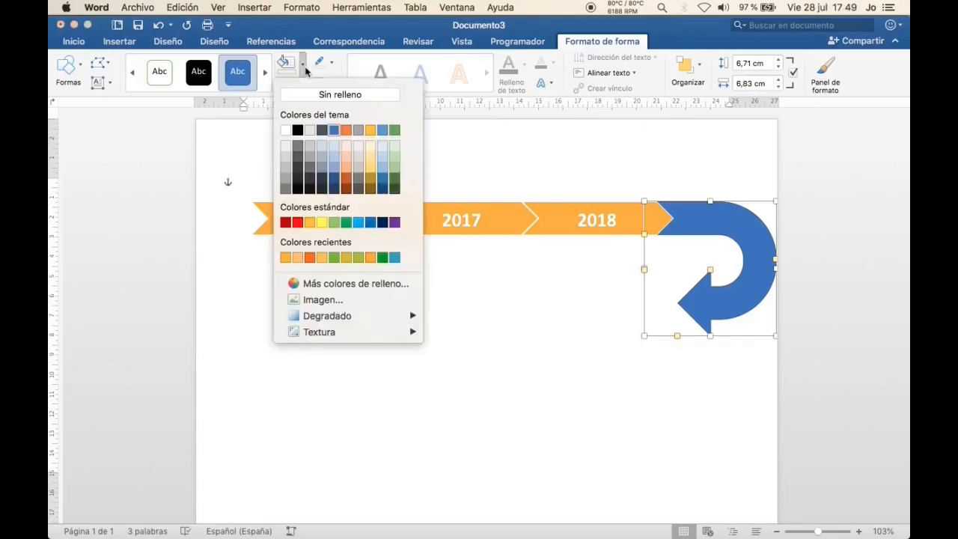
left_click(325, 283)
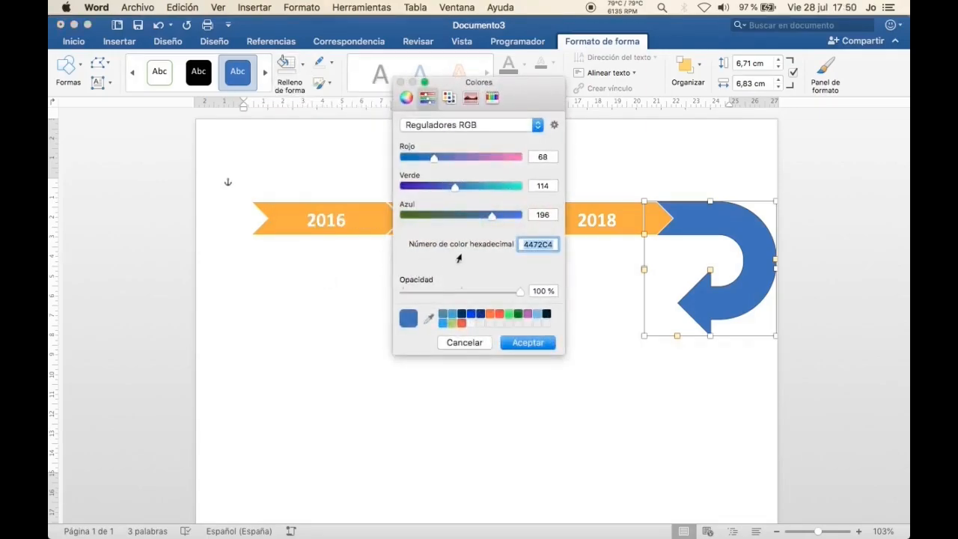
type("E84E36")
left_click(521, 343)
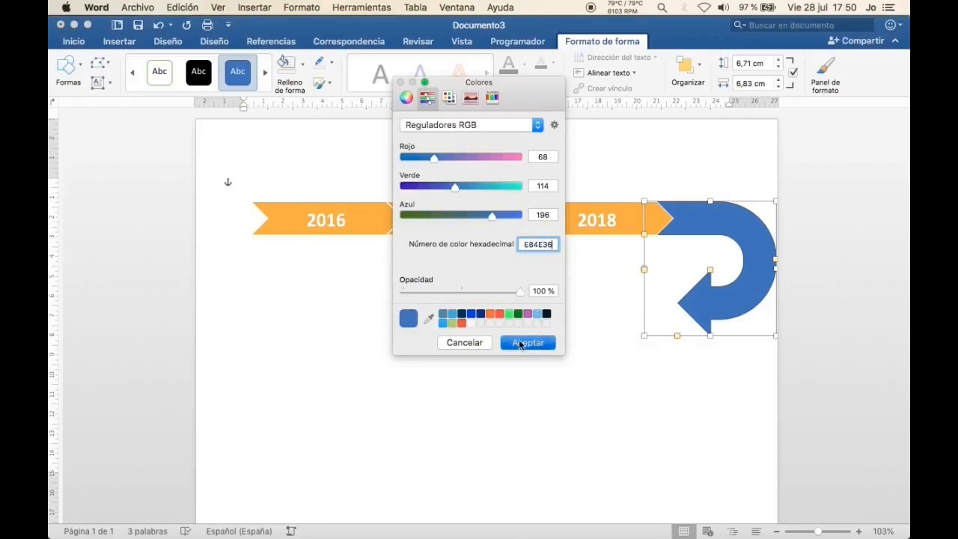
left_click(334, 65)
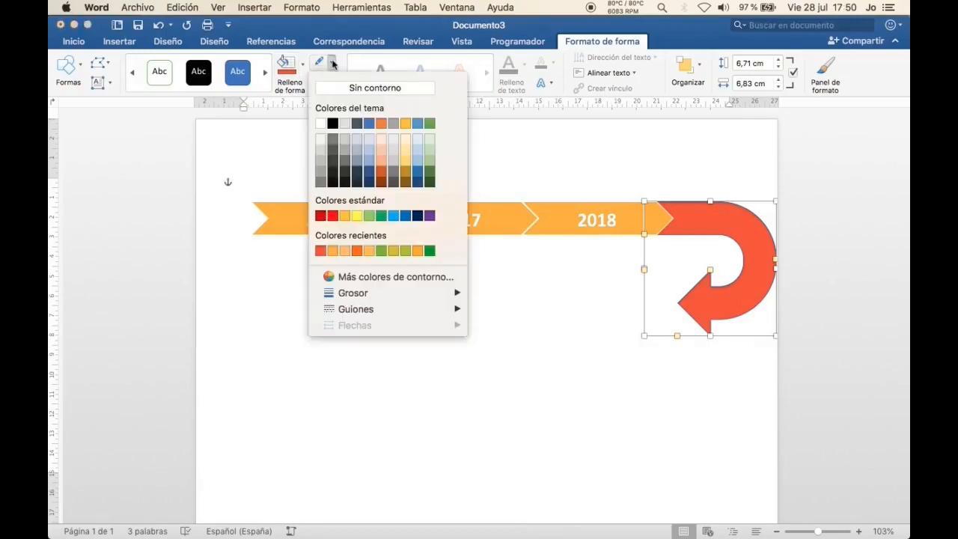
left_click(320, 123)
left_click(454, 322)
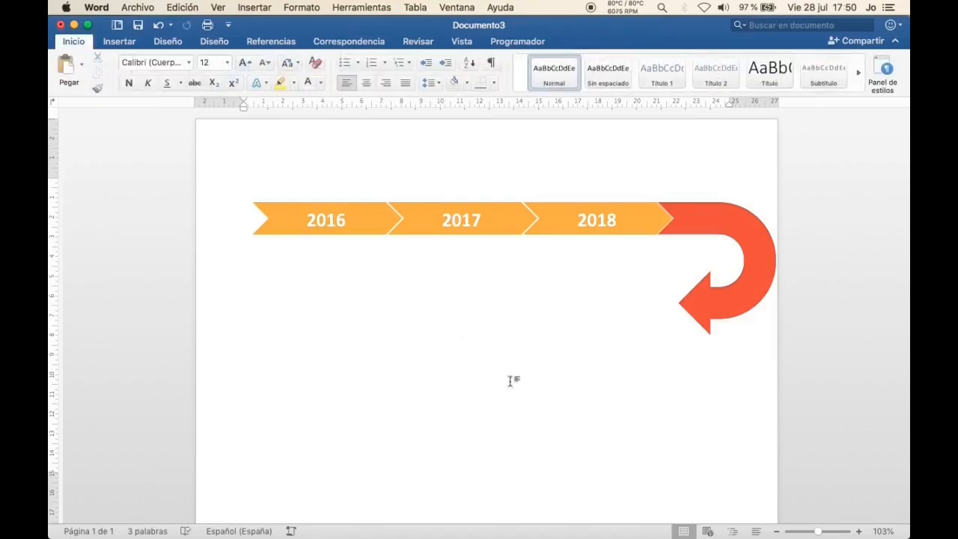
- Reshape the U-turn arrow to remove its arrowhead, leaving a plain curved band with a square lower end
left_click(707, 312)
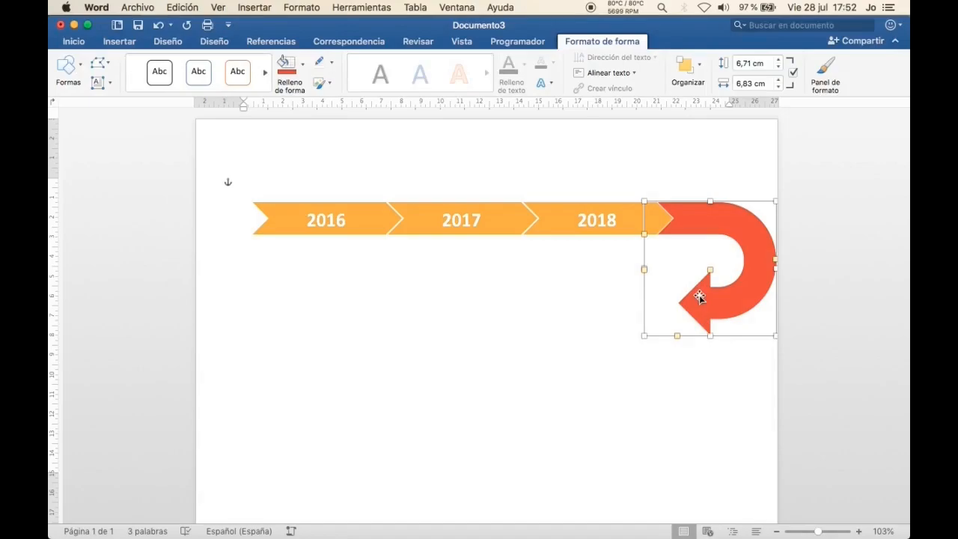
left_click(710, 271)
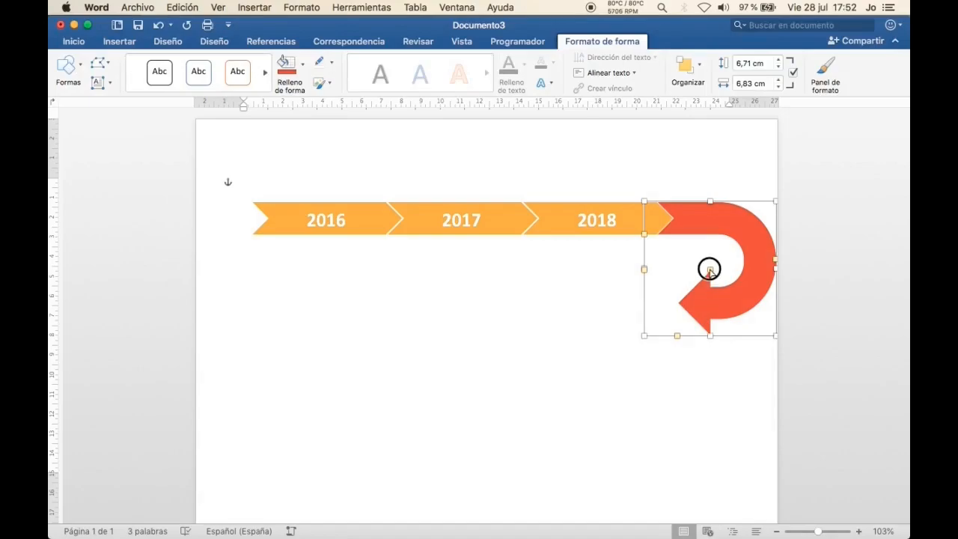
left_click_drag(711, 270, 670, 267)
left_click(551, 319)
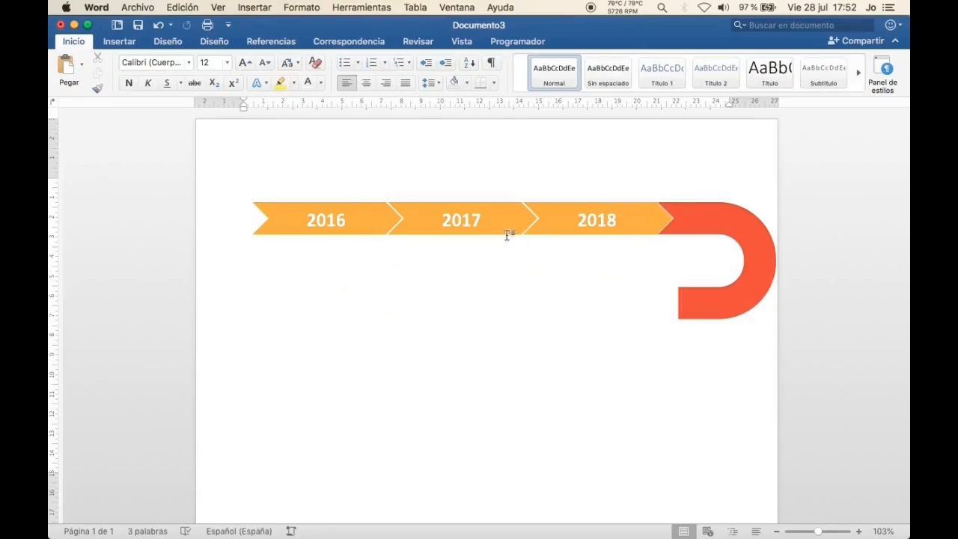
- Duplicate the 2018 chevron together with its text box and place the copy beside the U-turn band's lower end
left_click(618, 222)
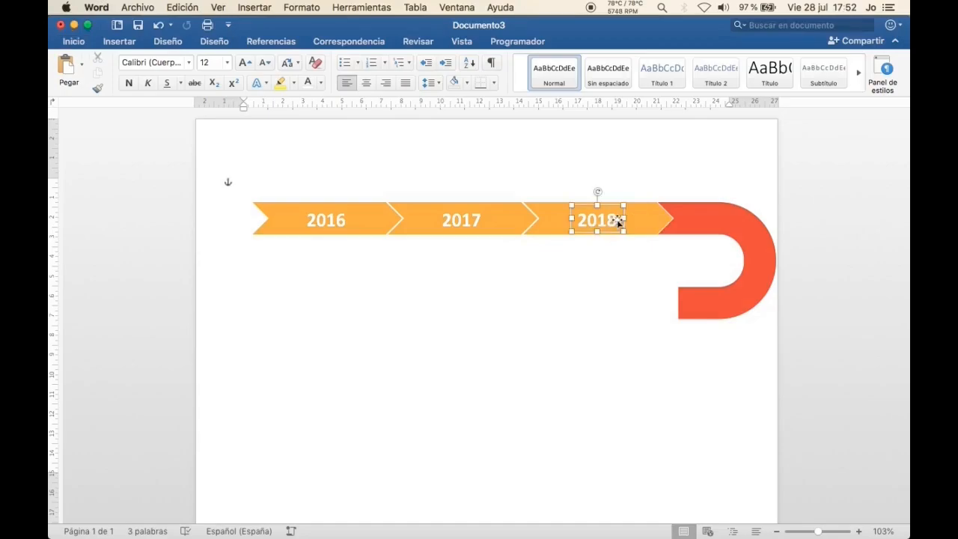
left_click(640, 221)
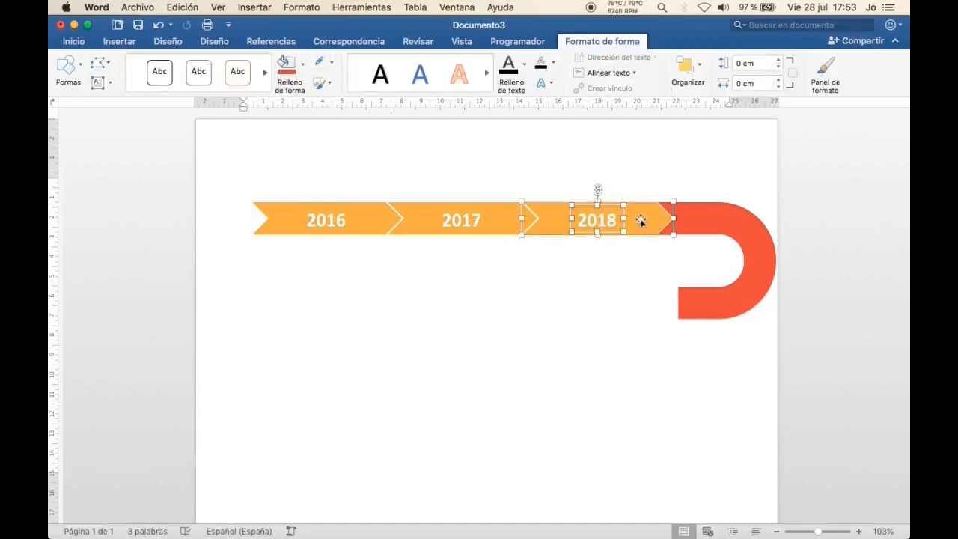
left_click_drag(597, 223, 599, 302)
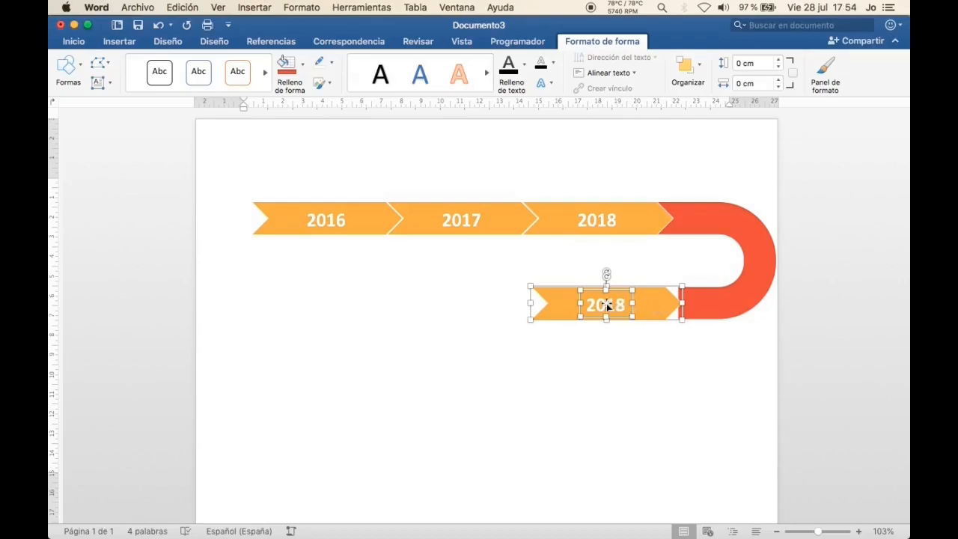
- Flip only the copied chevron horizontally so that it points left, without its year text box
left_click(607, 306, "shift")
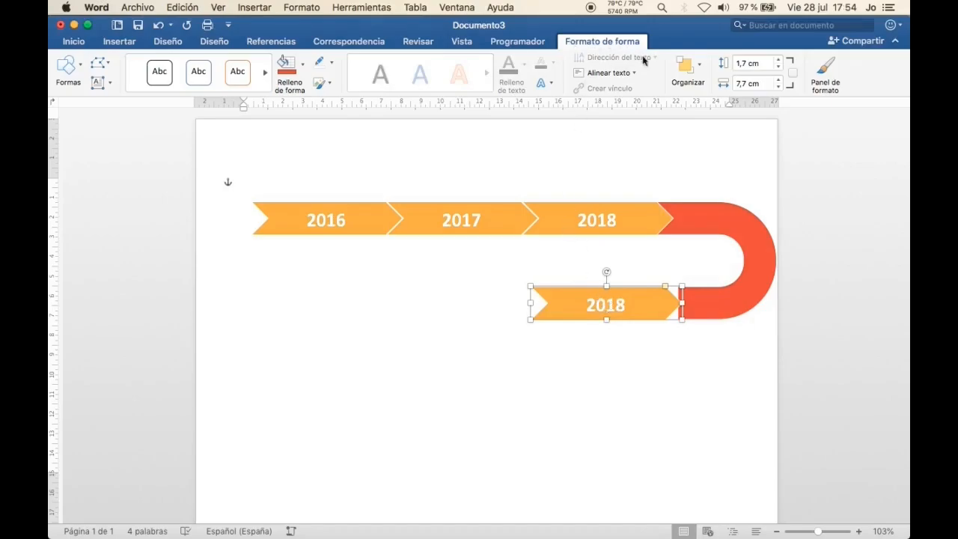
left_click(694, 71)
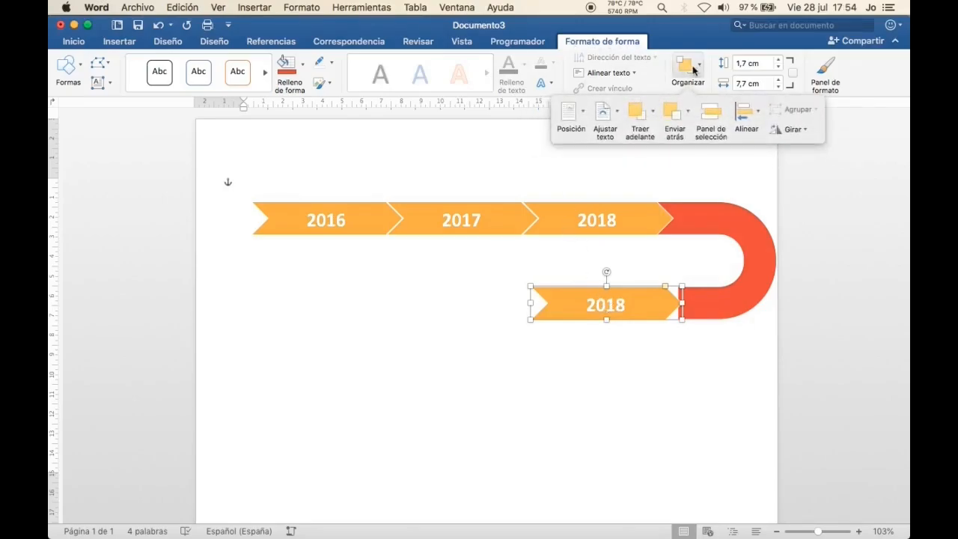
left_click(799, 137)
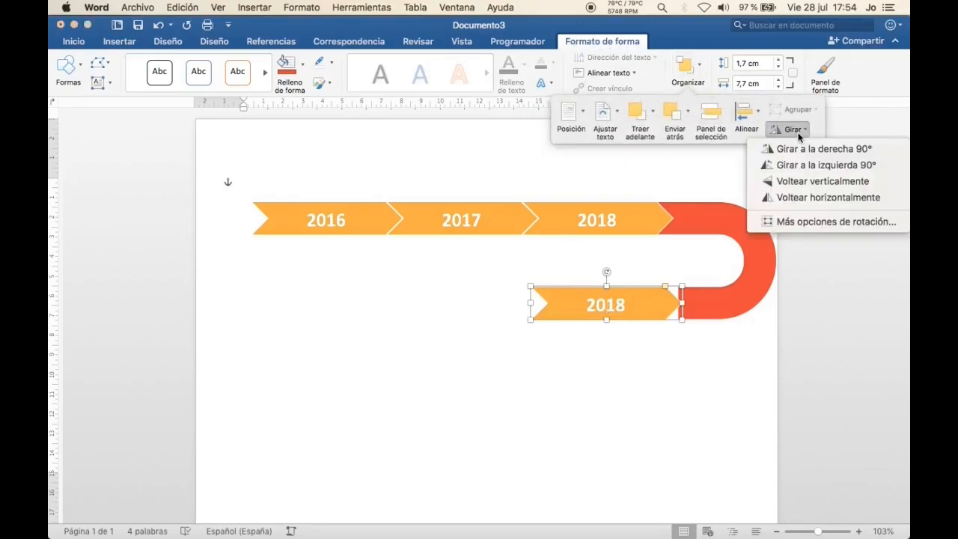
left_click(788, 199)
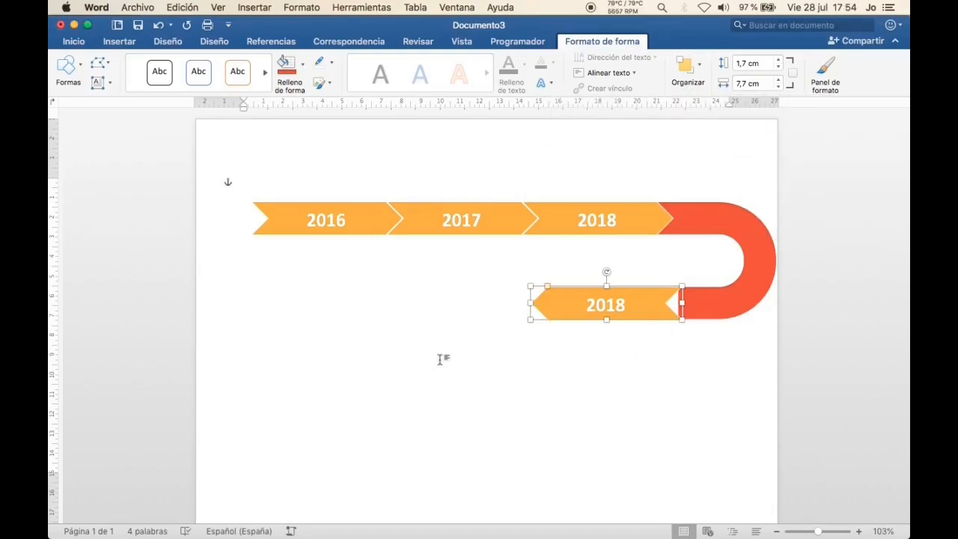
- Fill the flipped chevron with teal and shift it with its text box onto the U-turn band's lower end
left_click(303, 64)
left_click(337, 285)
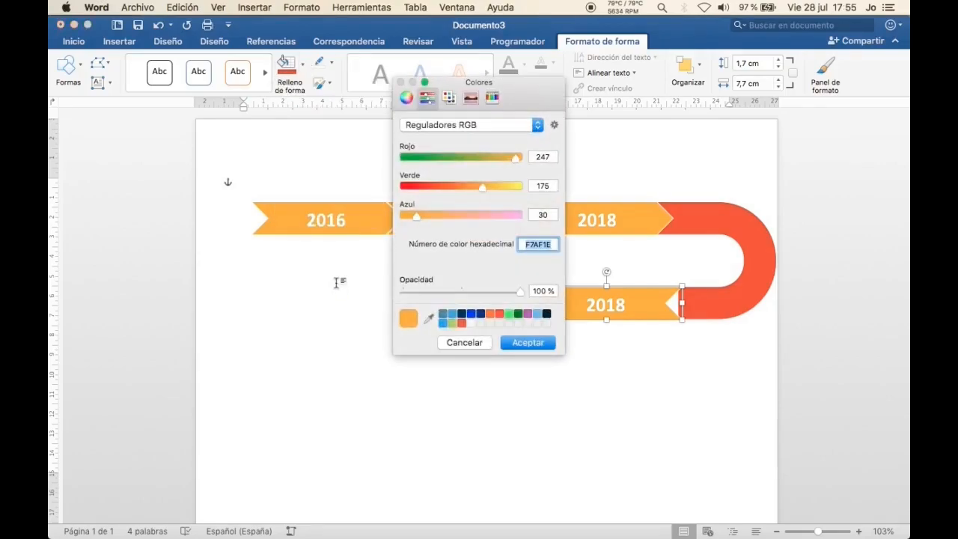
key("super+v")
left_click(526, 342)
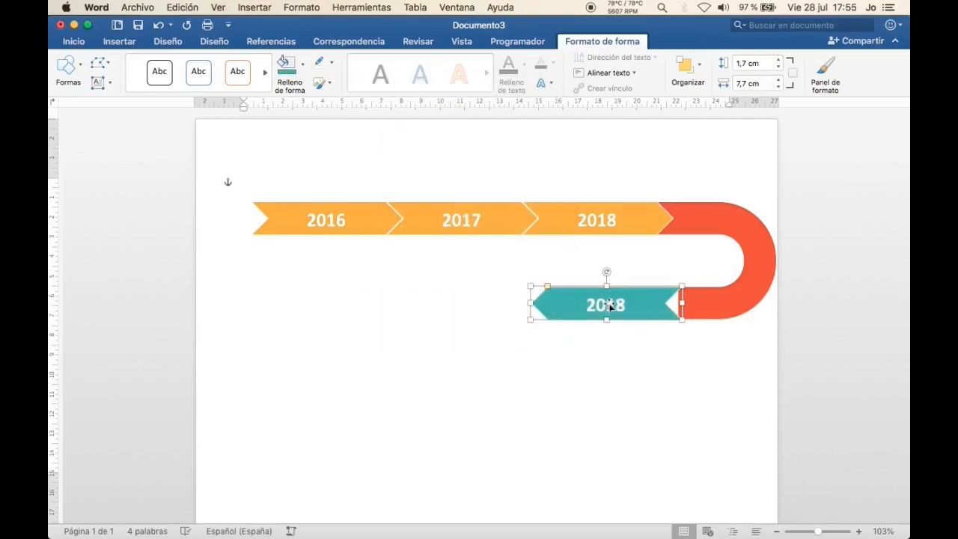
left_click(610, 306)
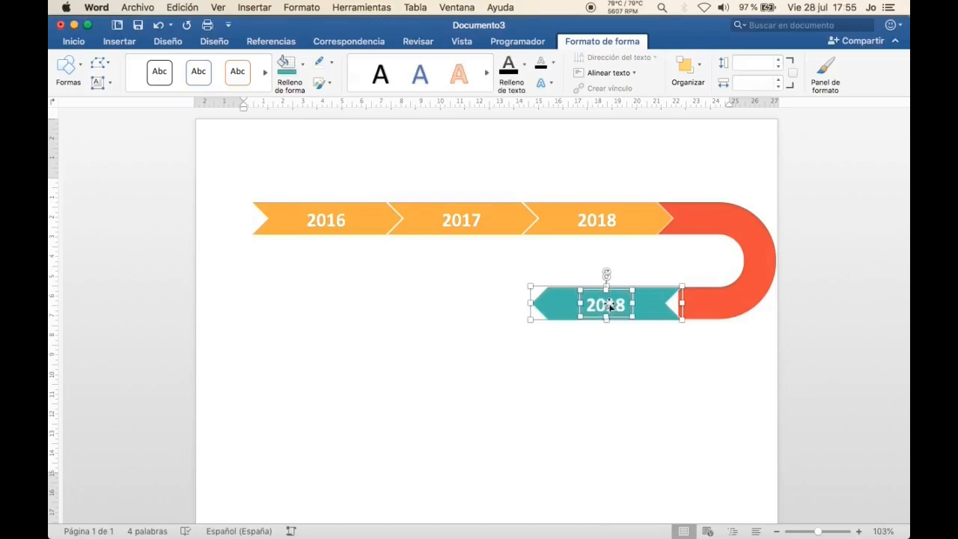
left_click_drag(611, 305, 622, 303)
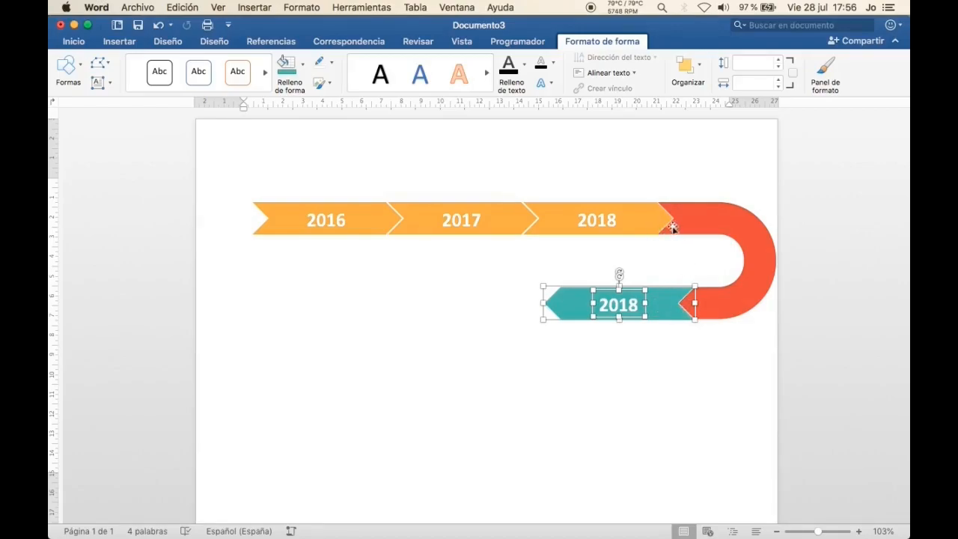
- Shift the three orange chevrons with their year labels to the right, aligning the 2018 chevron above the teal one
left_click(632, 224)
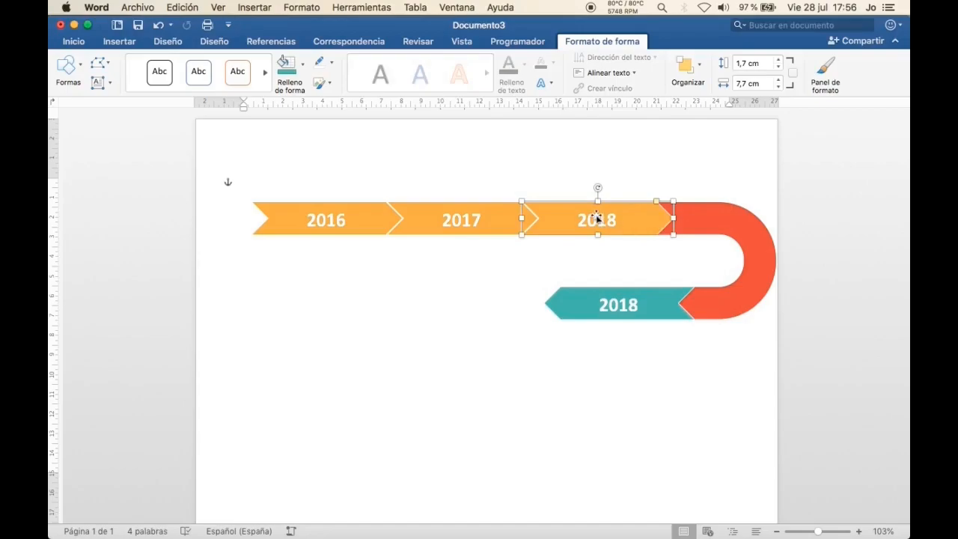
left_click(598, 217)
left_click_drag(598, 218, 619, 218)
left_click(460, 218)
left_click_drag(464, 218, 485, 220)
left_click(322, 218)
left_click_drag(322, 218, 349, 218)
left_click(650, 366)
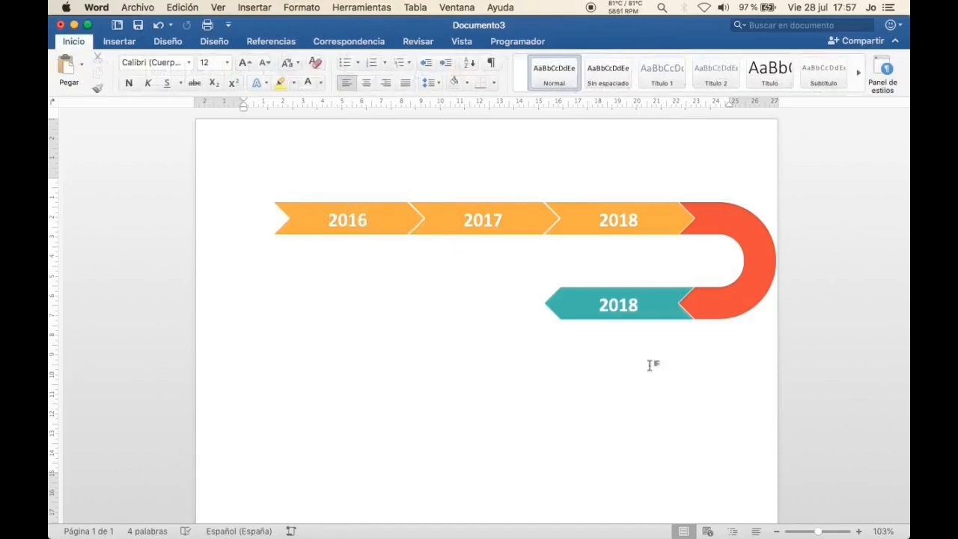
- Duplicate the teal chevron together with its text box and place the copy end to end on its left
left_click(618, 306)
left_click(656, 306)
left_click(620, 306)
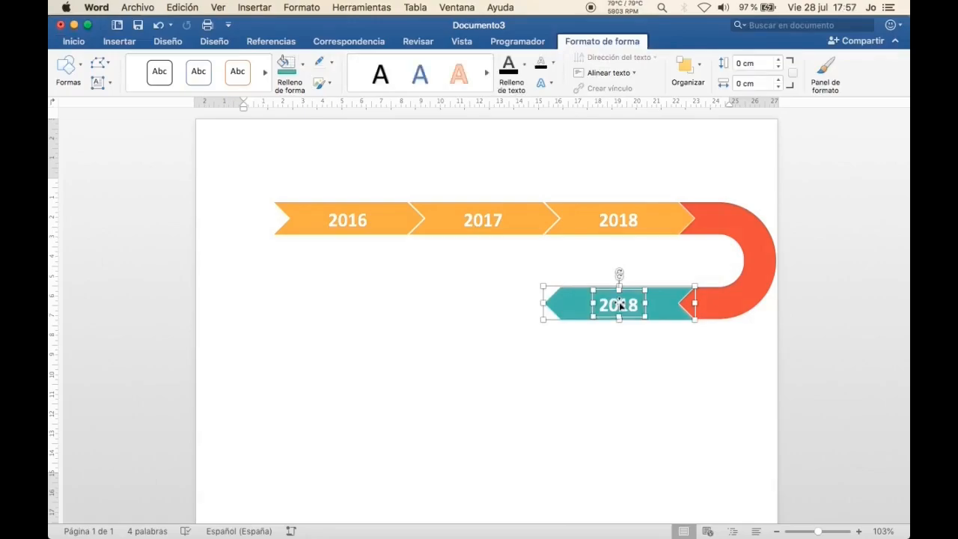
left_click_drag(620, 305, 477, 307)
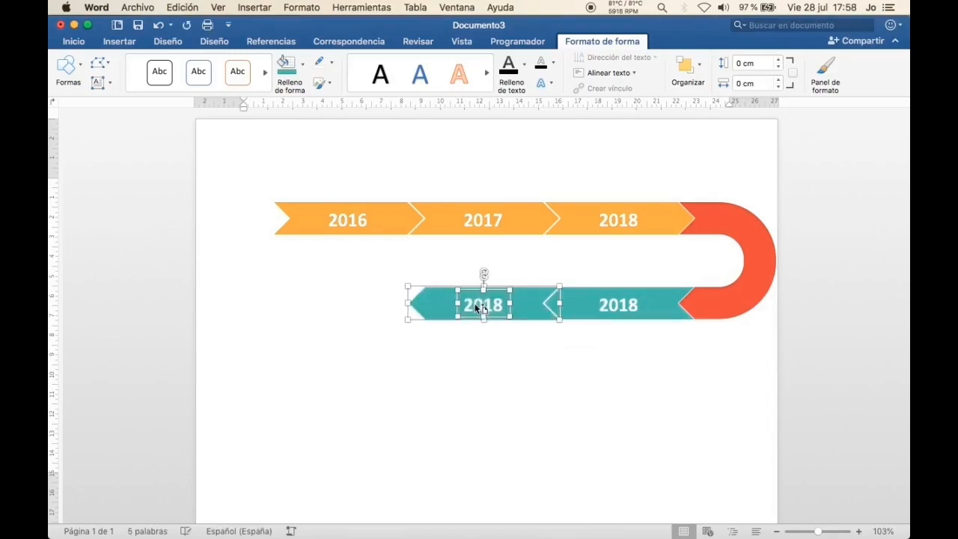
left_click(504, 379)
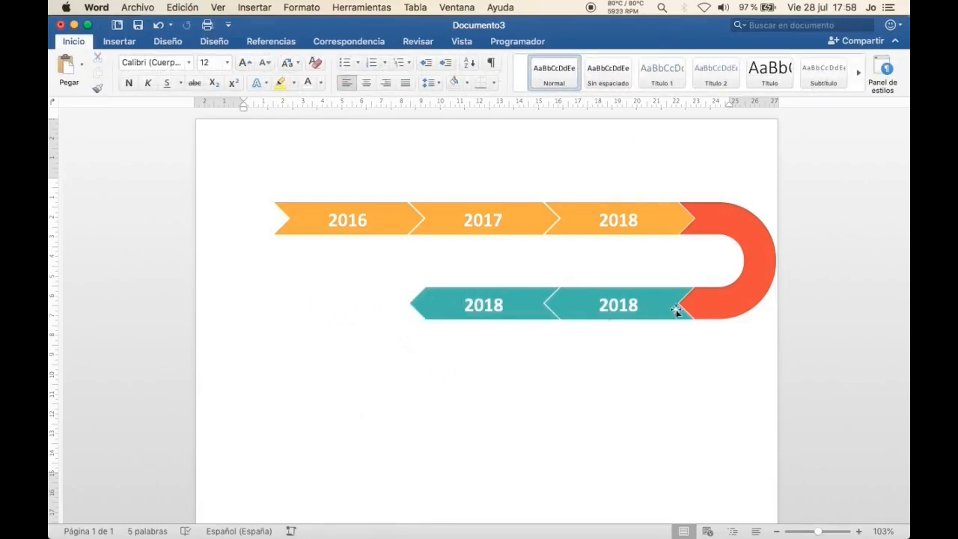
- Duplicate the U-turn band at the left end of the teal row and flip the copy horizontally
left_click(743, 233)
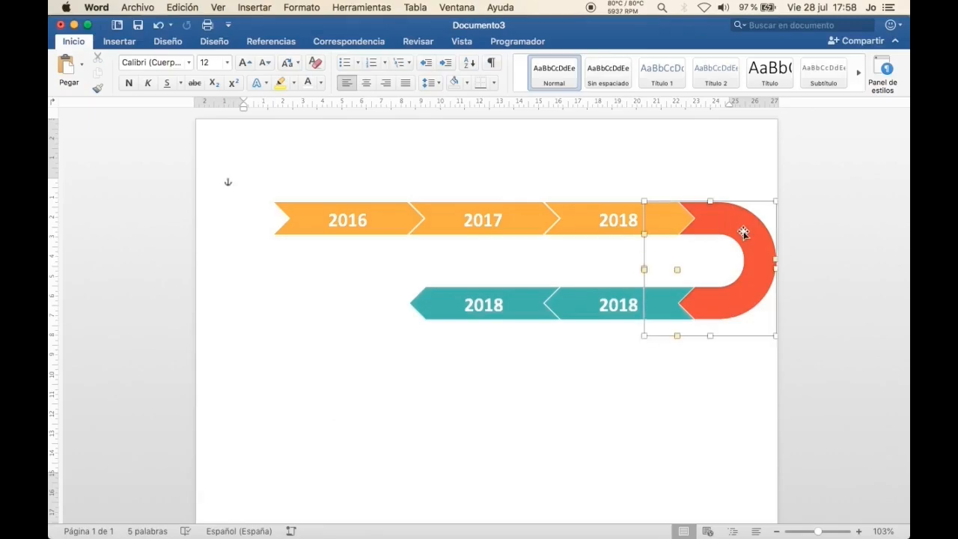
left_click_drag(718, 305, 394, 386)
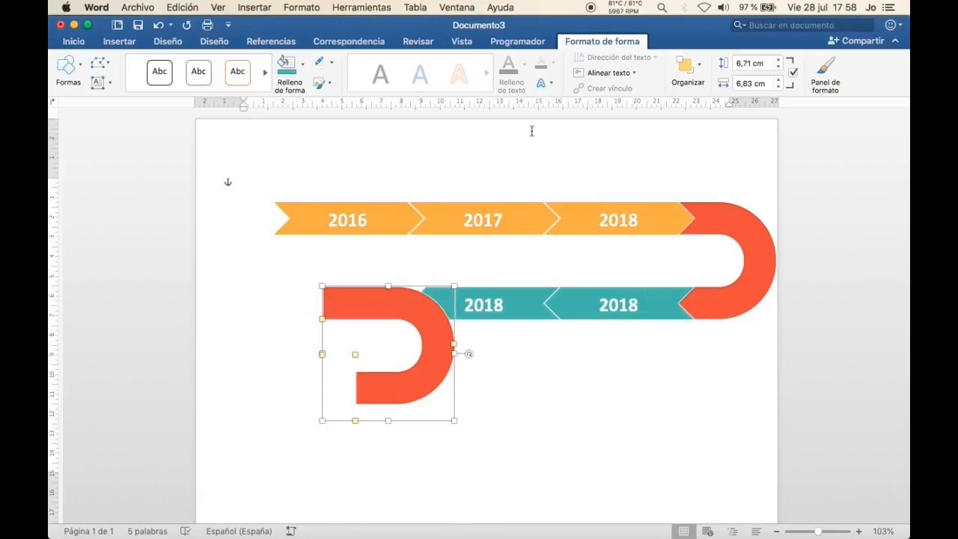
left_click(695, 72)
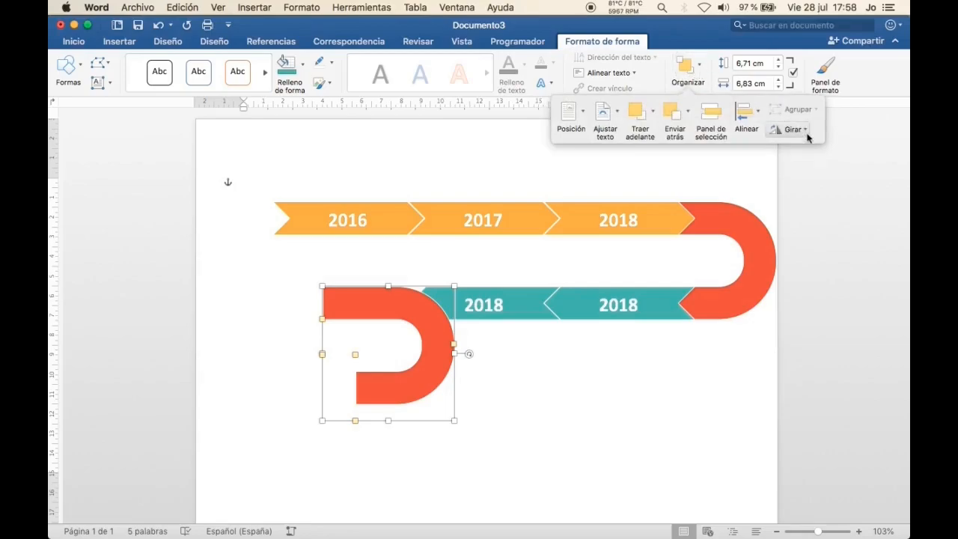
left_click(807, 134)
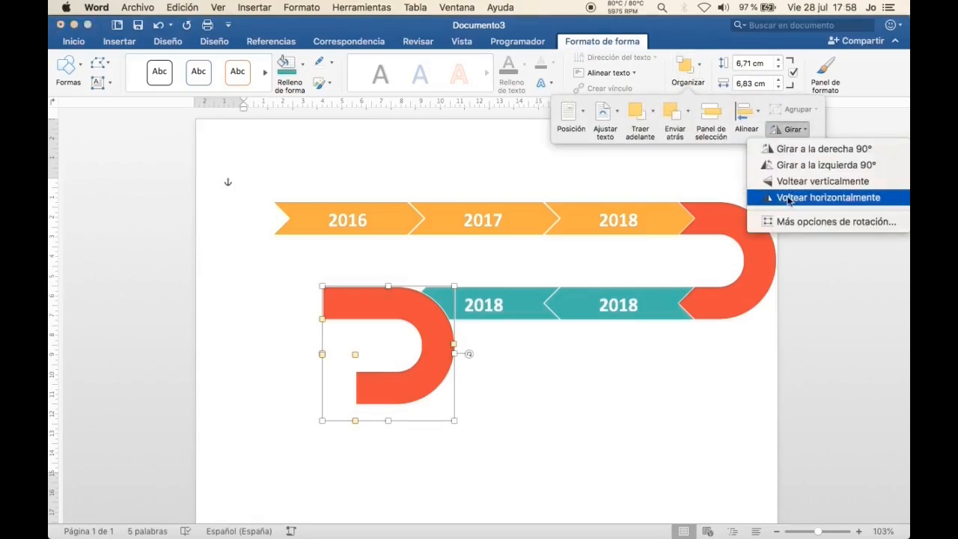